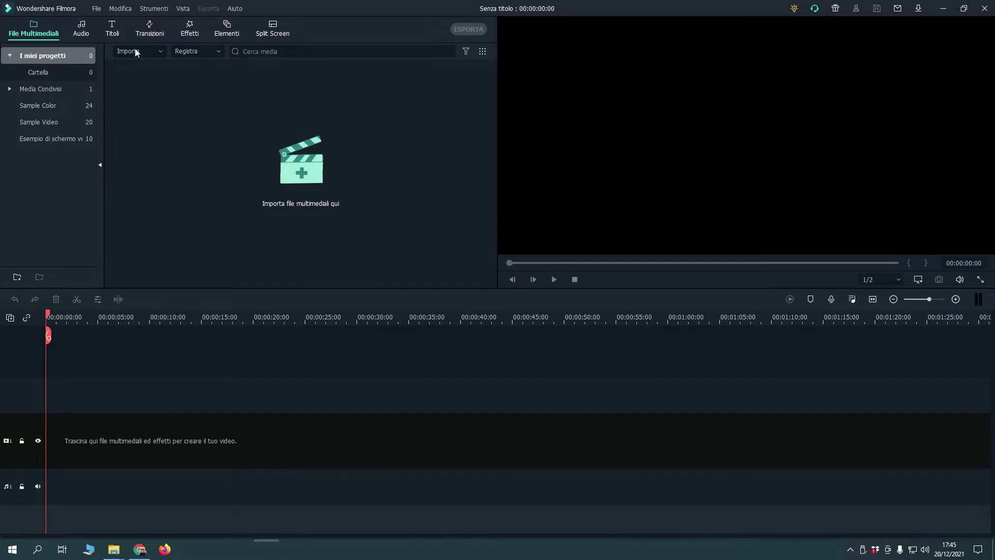
- Browse the built-in libraries of titles, transitions and effects
left_click(109, 27)
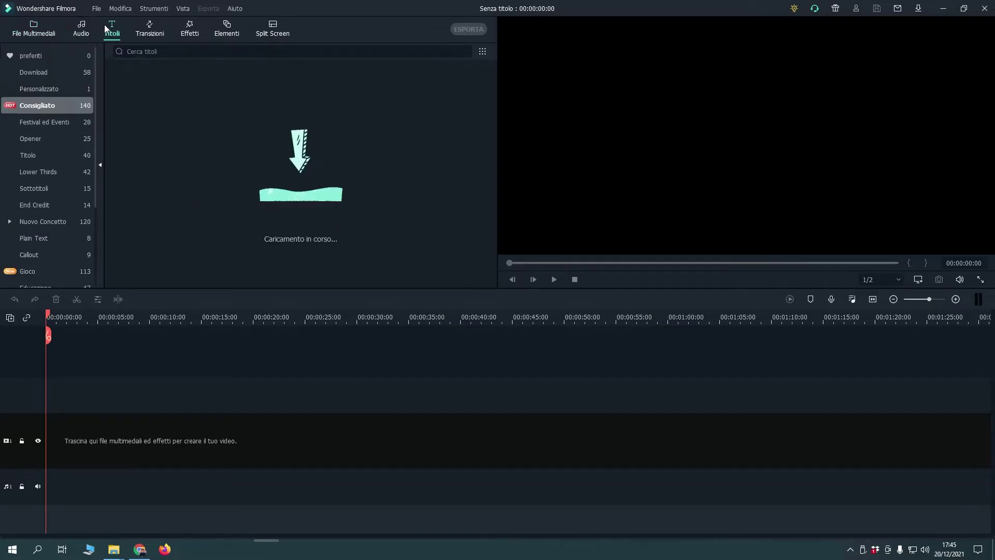
left_click(150, 28)
left_click(189, 30)
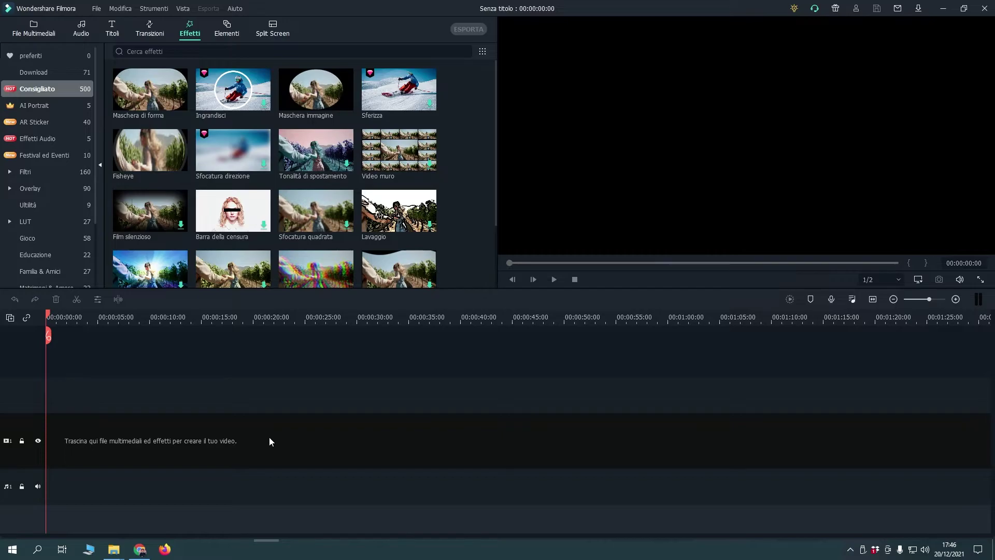
- Switch to the Filmstock website in the browser and search its effects for "Natale"
left_click(140, 550)
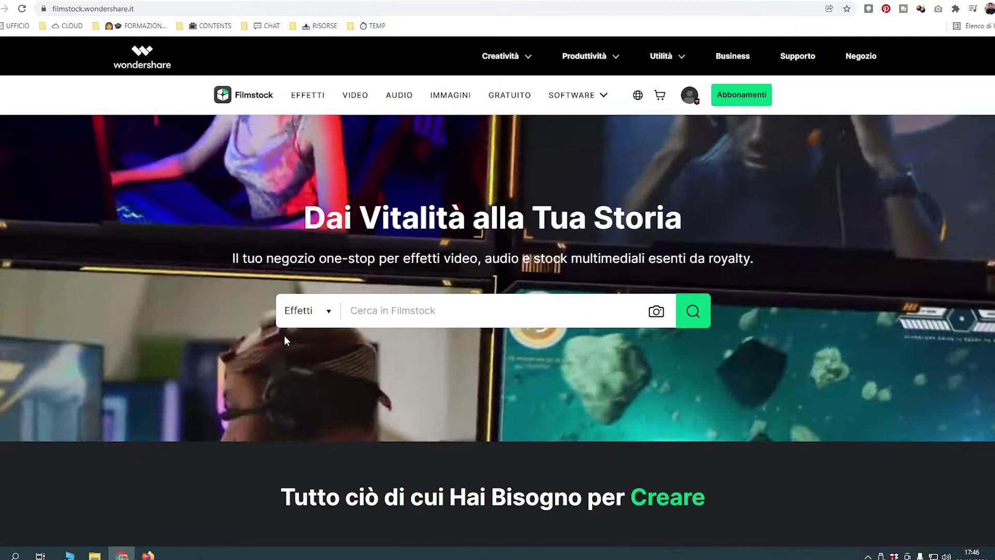
scroll(283, 337, "down", 1)
scroll(285, 337, "up", 1)
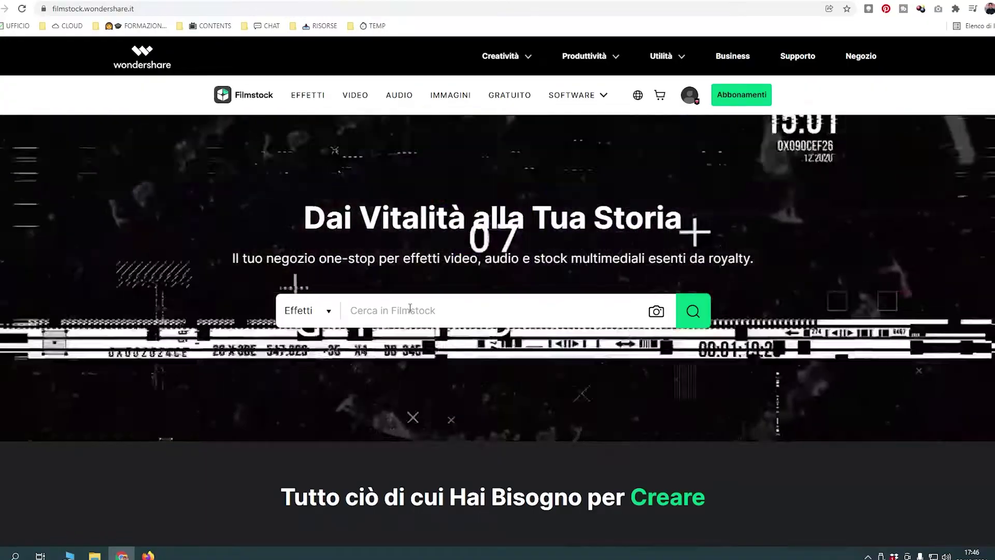
left_click(409, 309)
type("Natale")
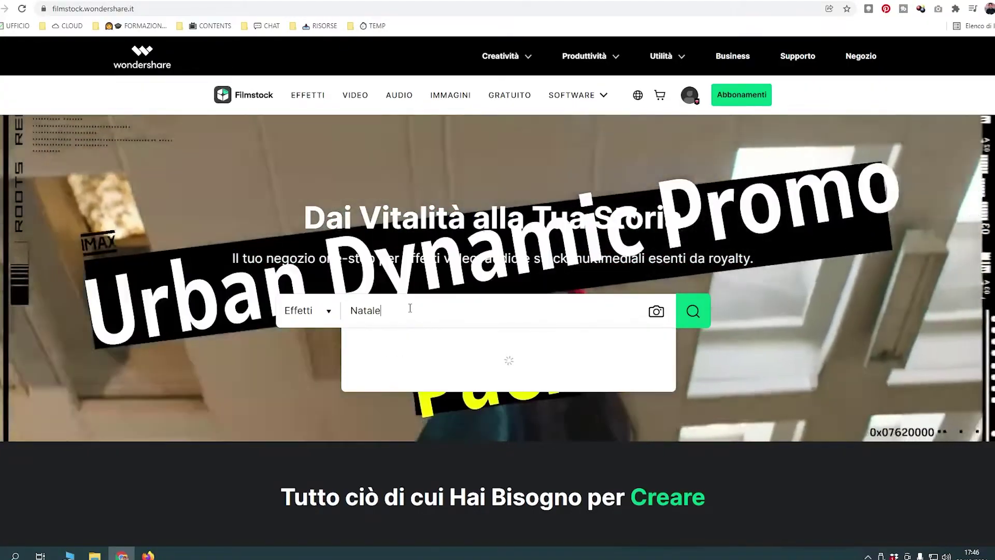
key("Return")
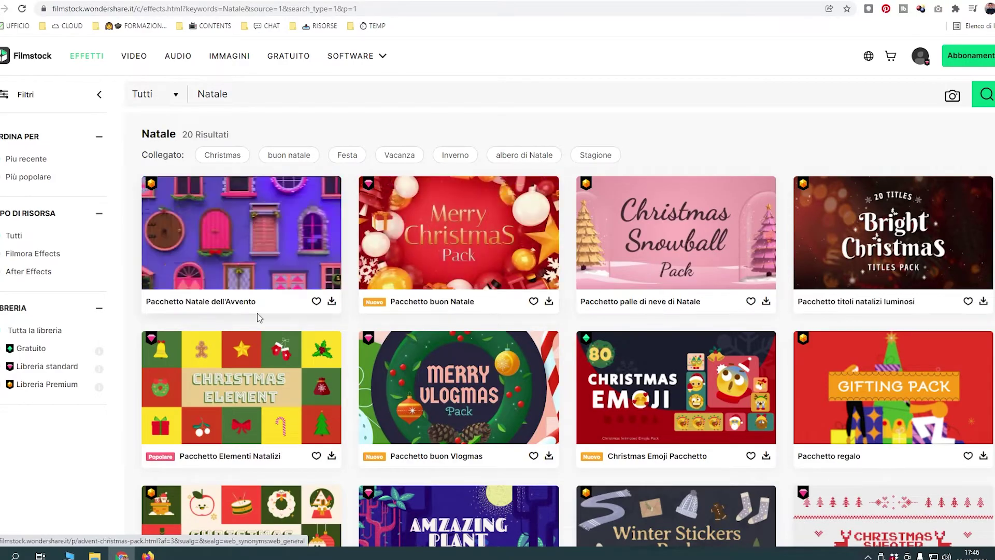
- Open the Pacchetto Elementi Natalizi pack from the results and download it
left_click(249, 373)
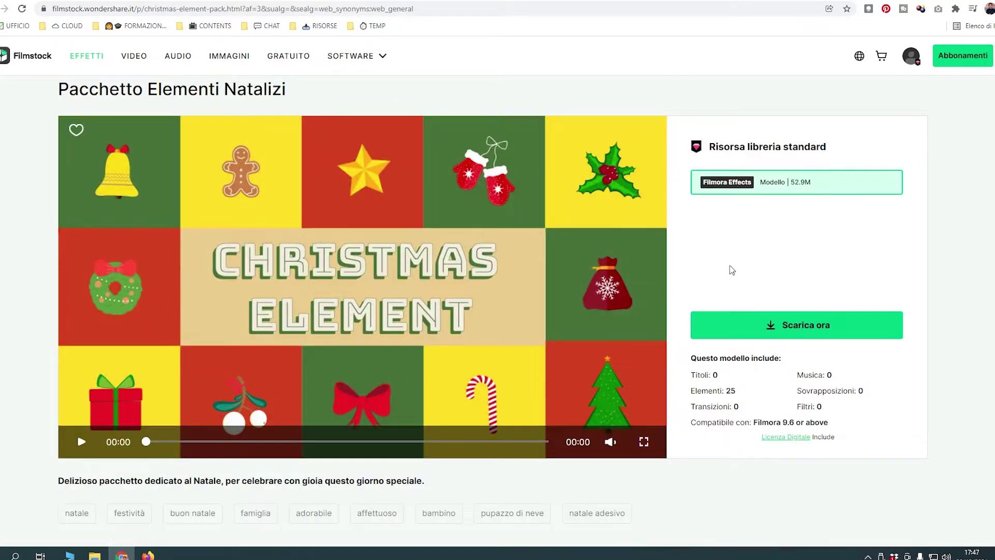
left_click(767, 337)
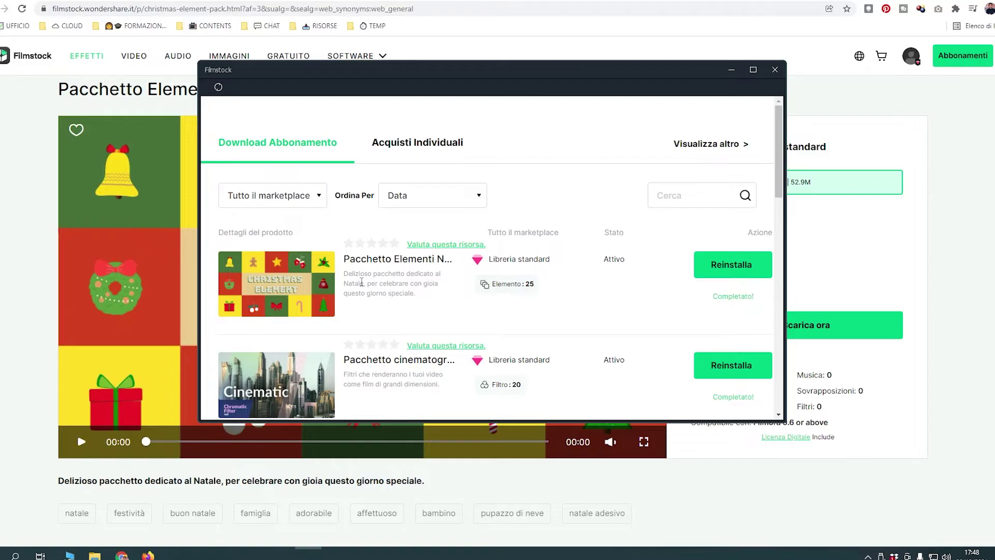
left_click(11, 276)
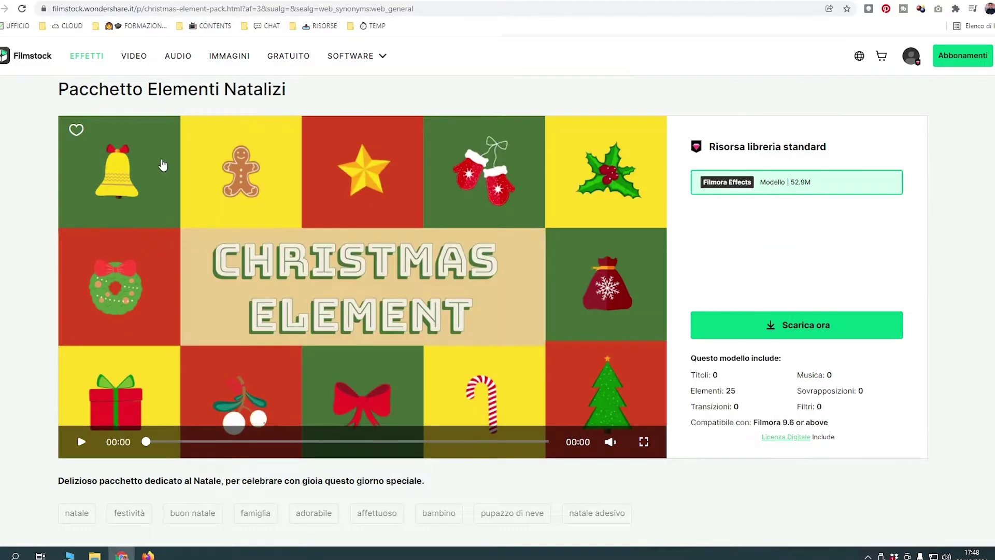
- Return to the Natale results and download the Pacchetto effetti vacanze invernali pack
key("alt+Left")
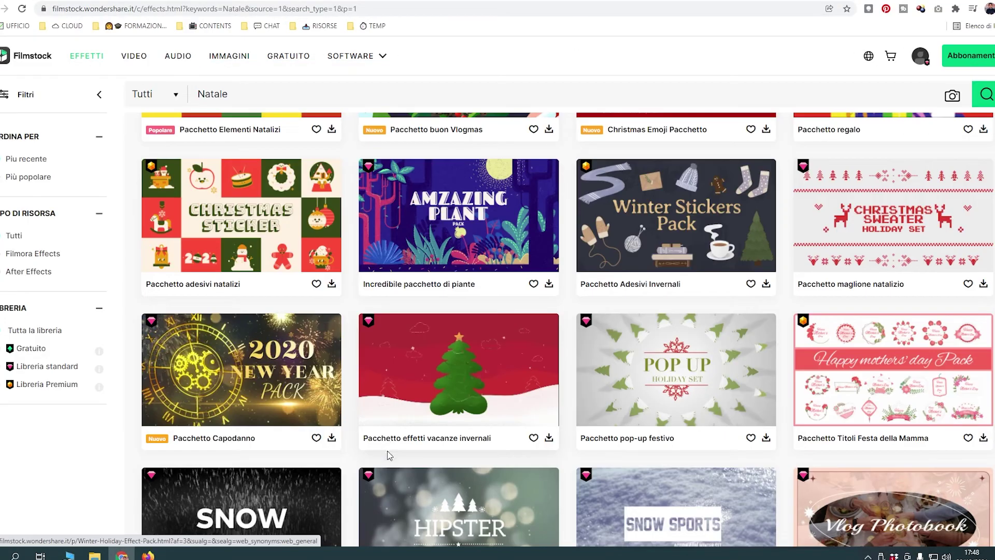
left_click(499, 392)
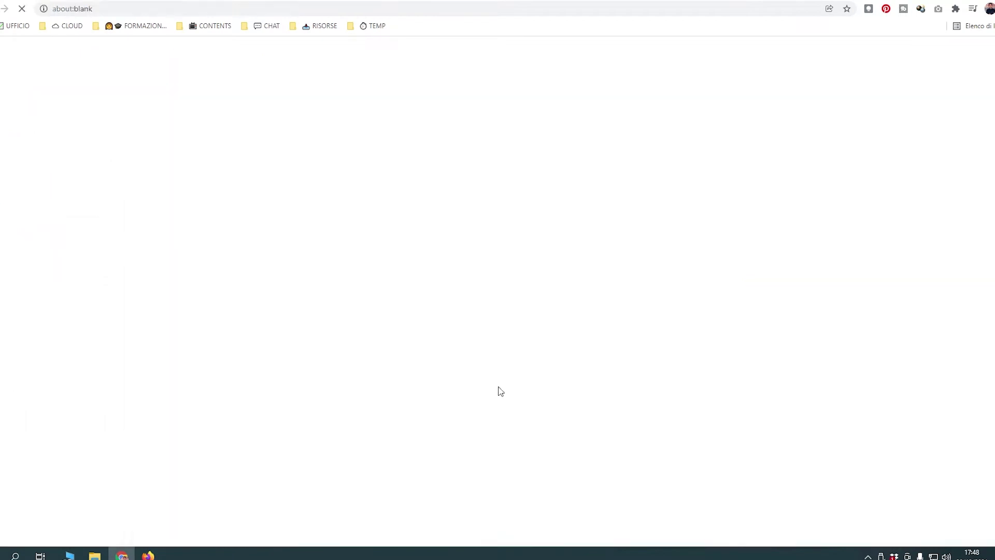
left_click(817, 383)
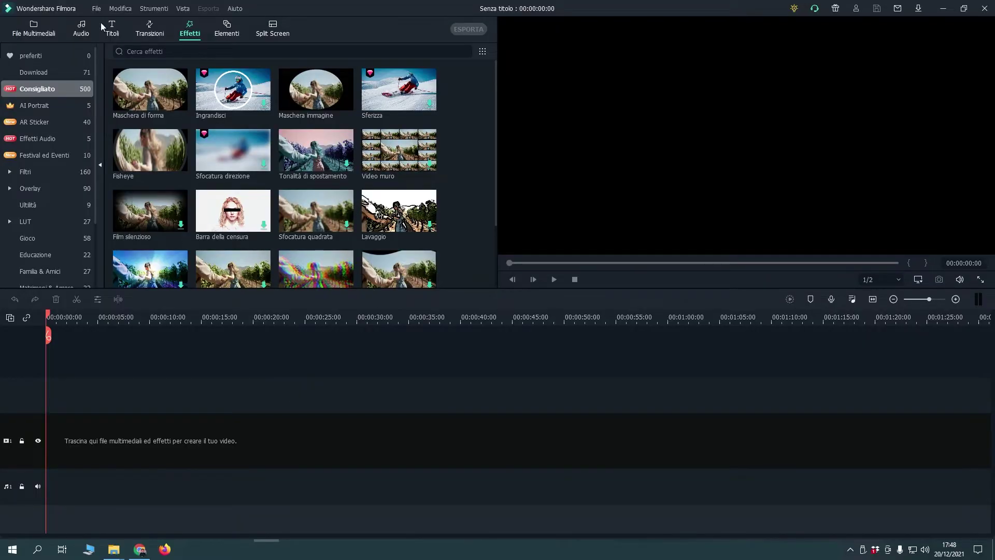
- Switch back to Filmora and view the Winter Holiday and Christmas Element packs in the Filmstock category of the elements library
left_click(228, 27)
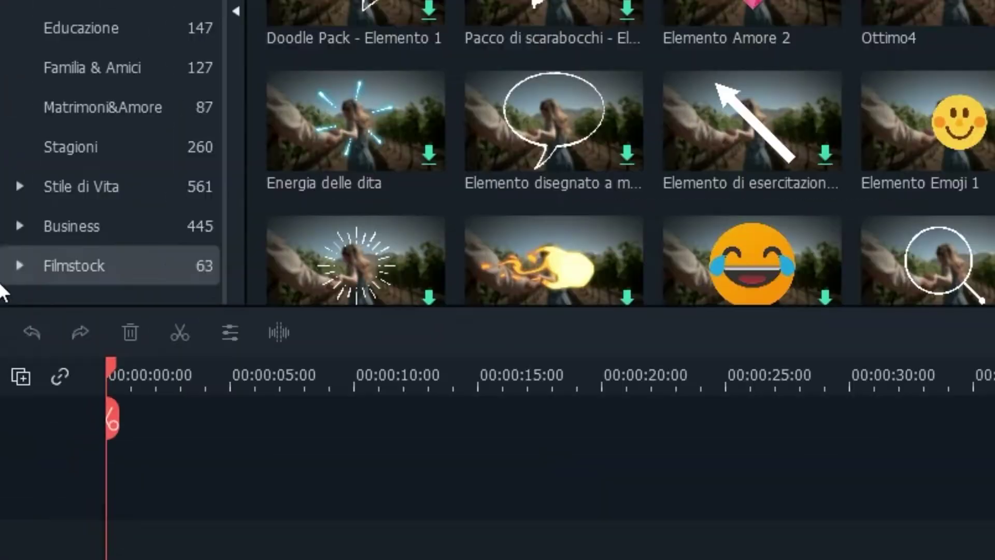
left_click(10, 271)
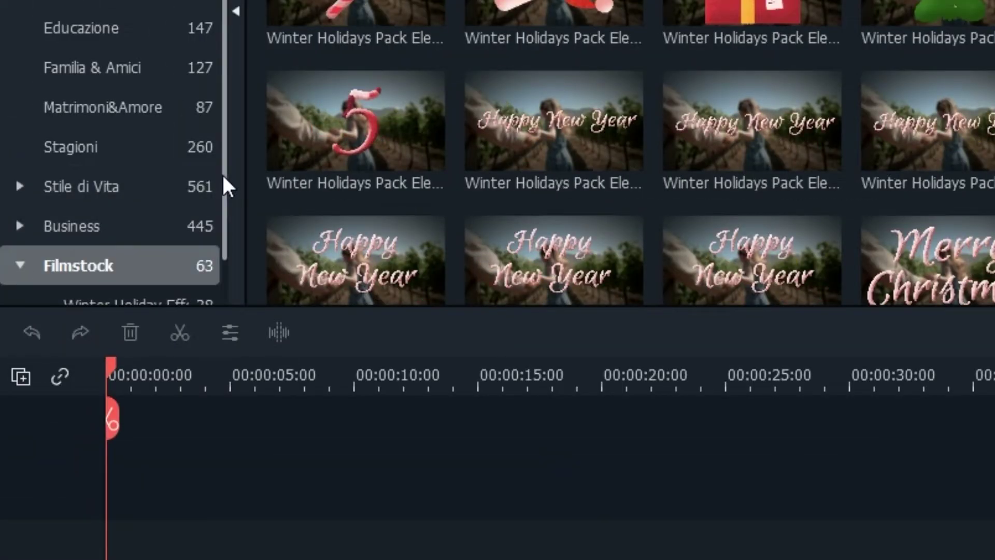
scroll(222, 172, "down", 2)
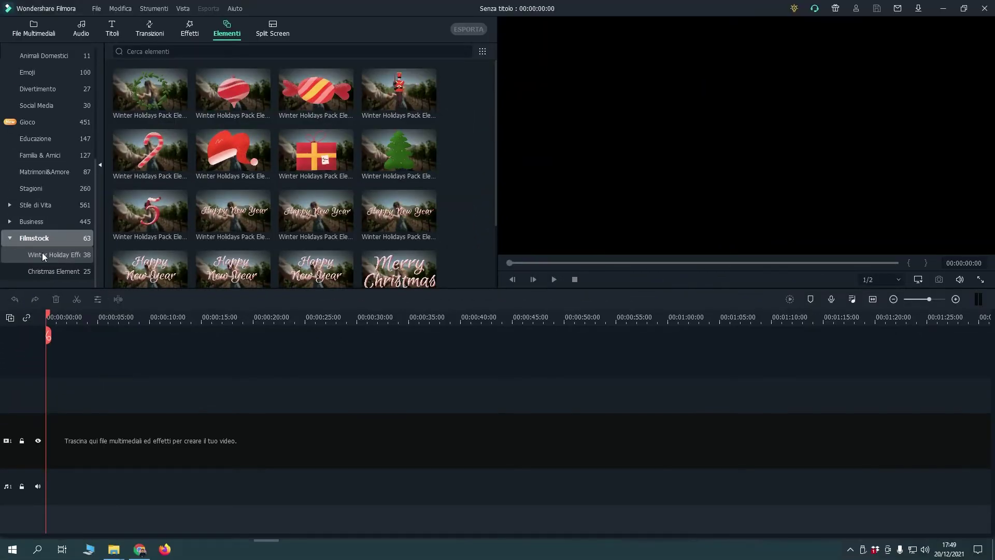
left_click(61, 254)
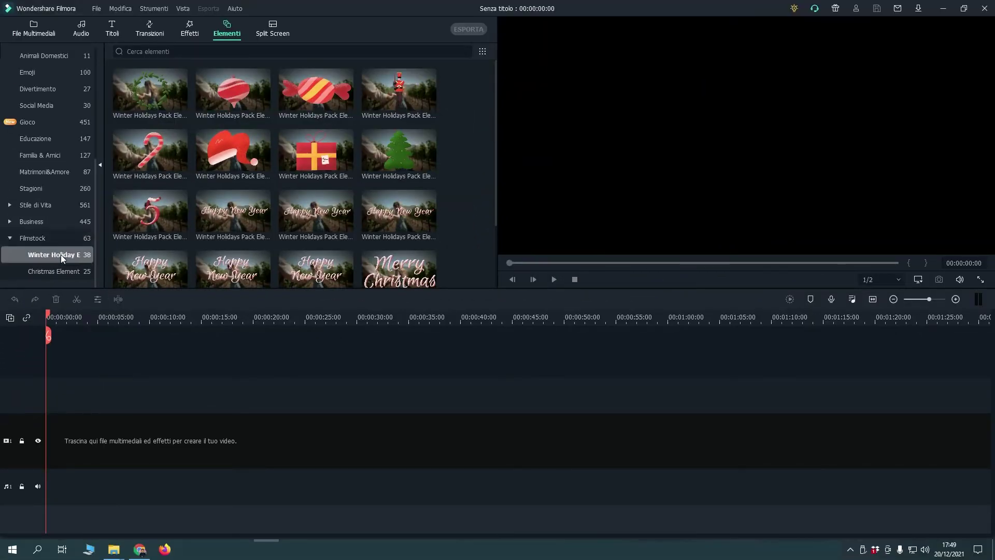
left_click(62, 272)
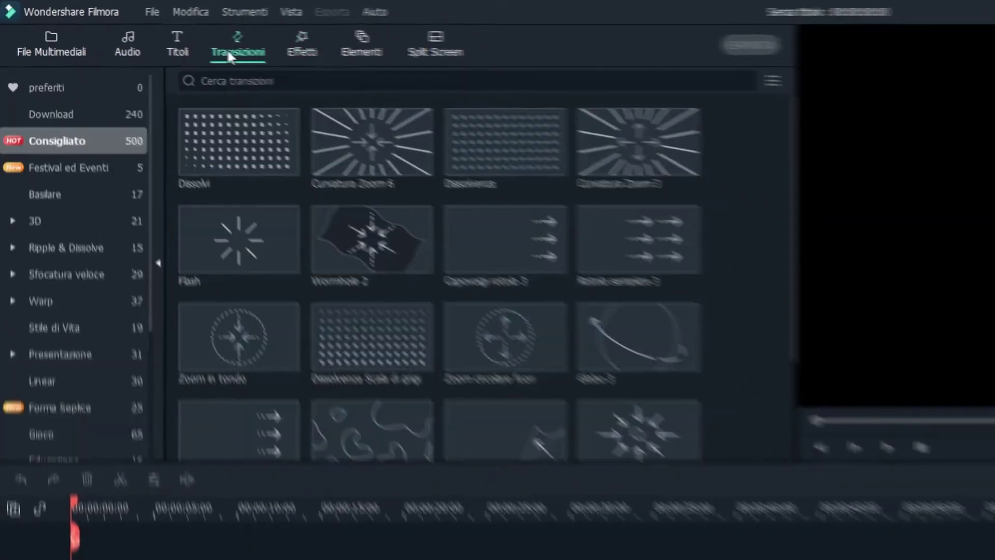
- Check the Filmstock category in the transitions library and in the titles library
scroll(76, 232, "down", 5)
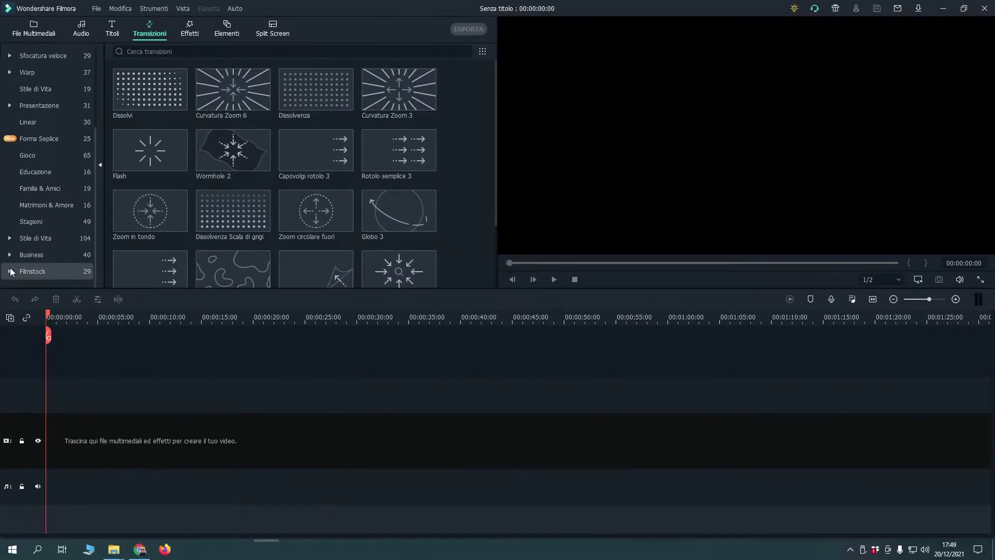
left_click(21, 277)
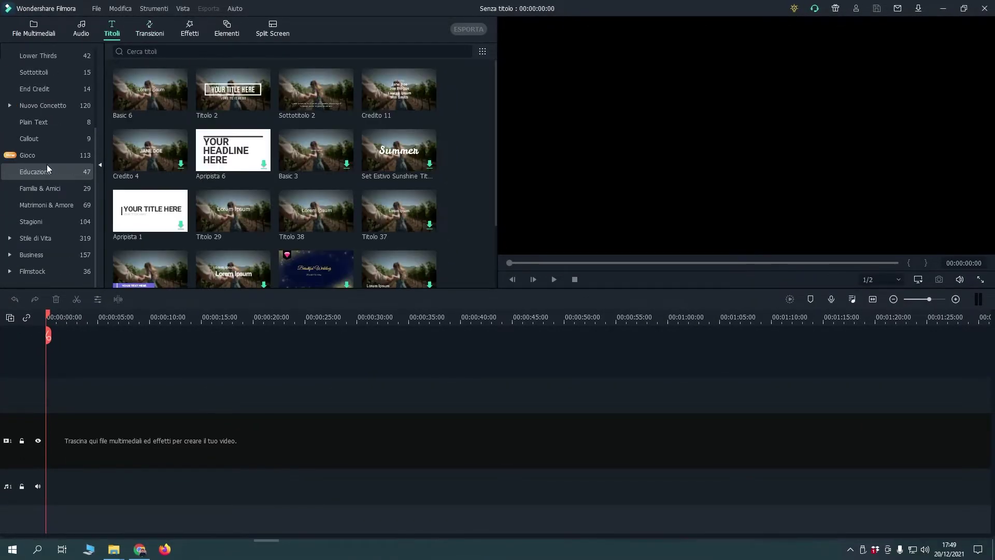
left_click(21, 270)
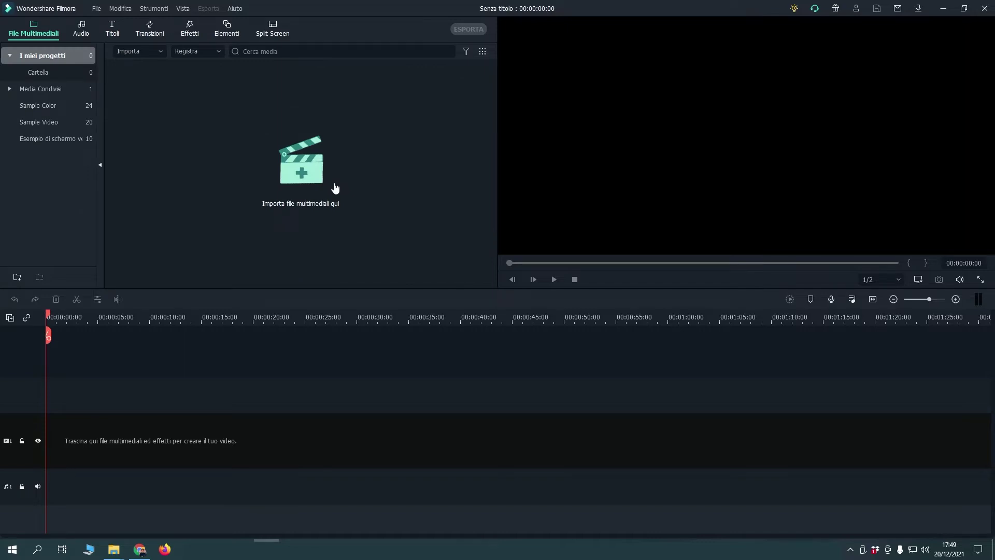
- Import all the Christmas video clips from the FOOTAGE > Natale folder into the project media
left_click(319, 162)
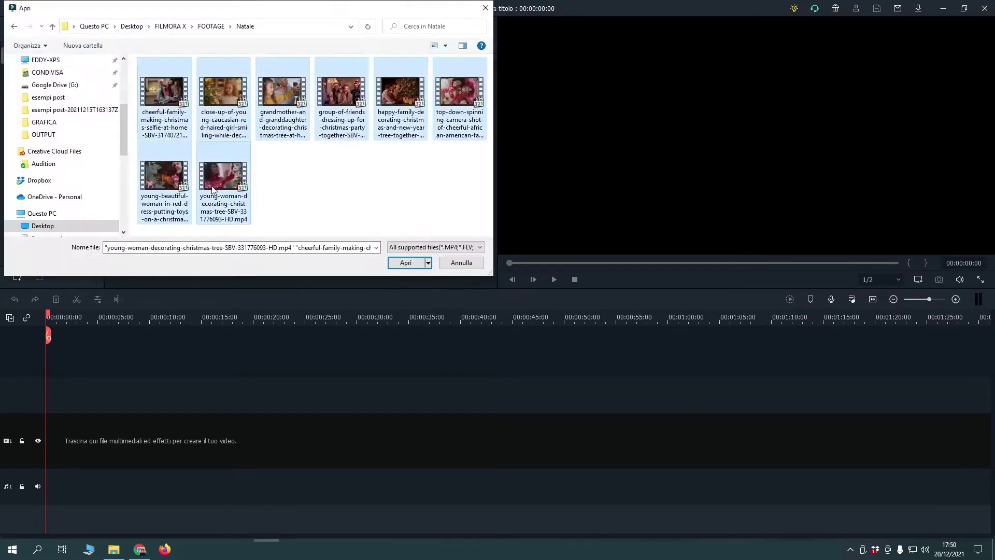
key("Return")
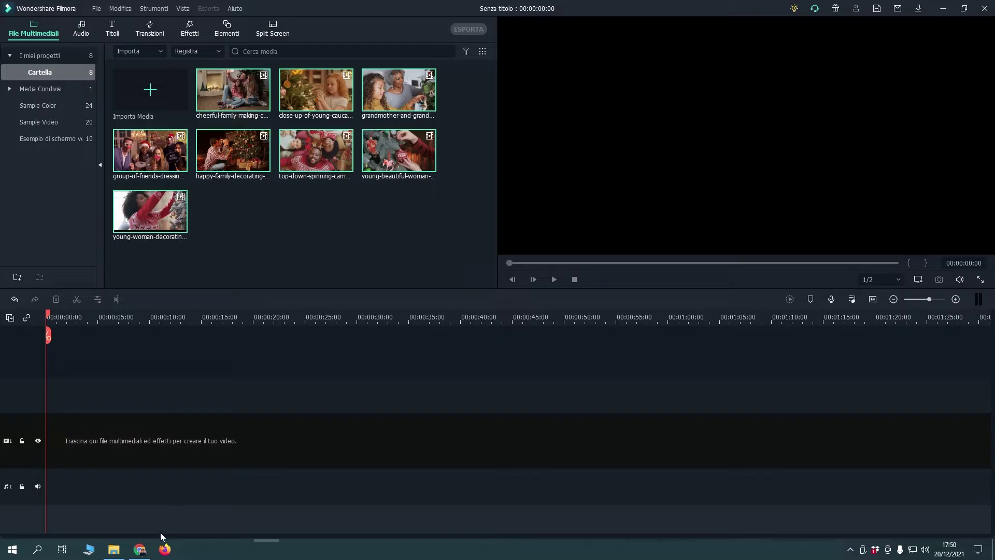
- Switch to the Filmstock website in the browser and open its audio section
left_click(140, 550)
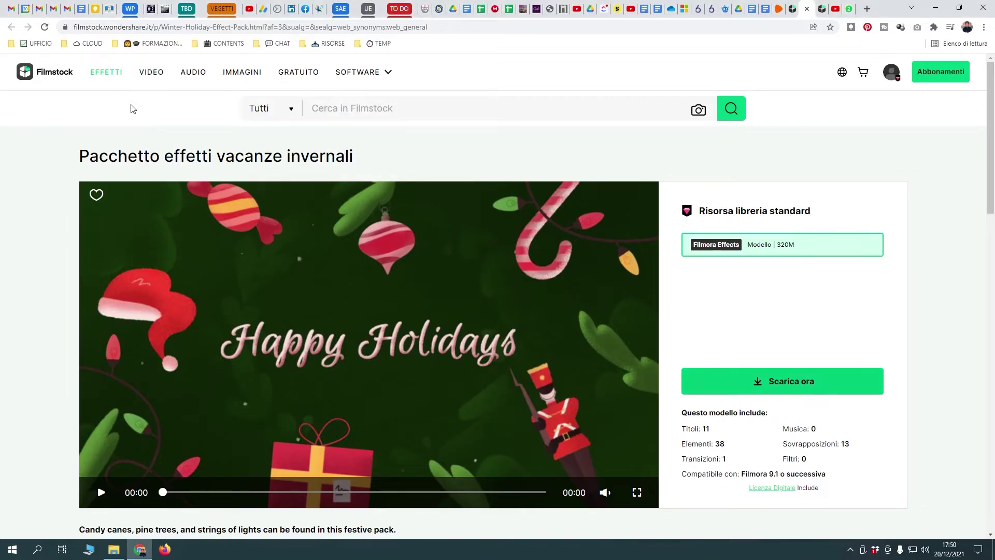
left_click(193, 72)
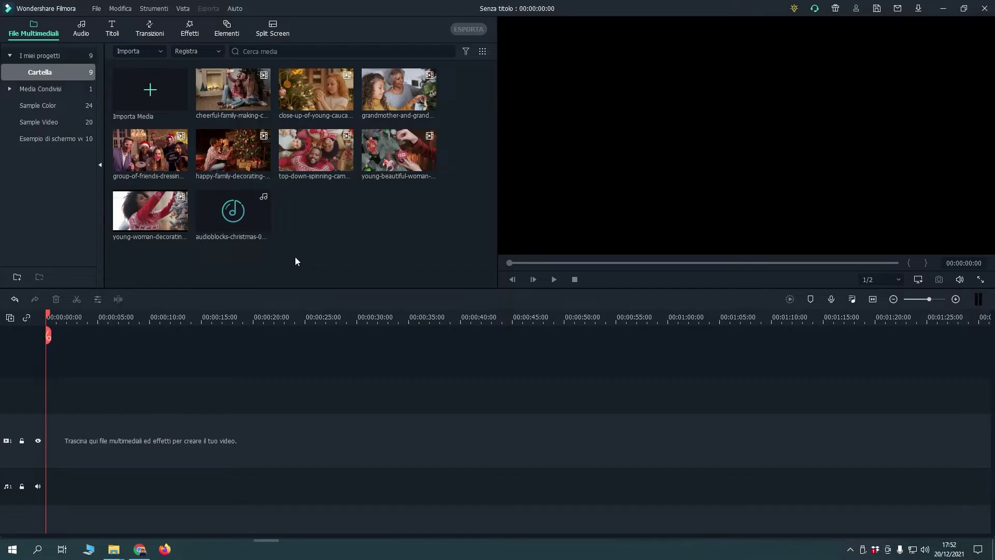
- Back in Filmora, run beat detection on the imported audioblocks-christmas music and place it at the start of the first audio track
mouse_move(255, 238)
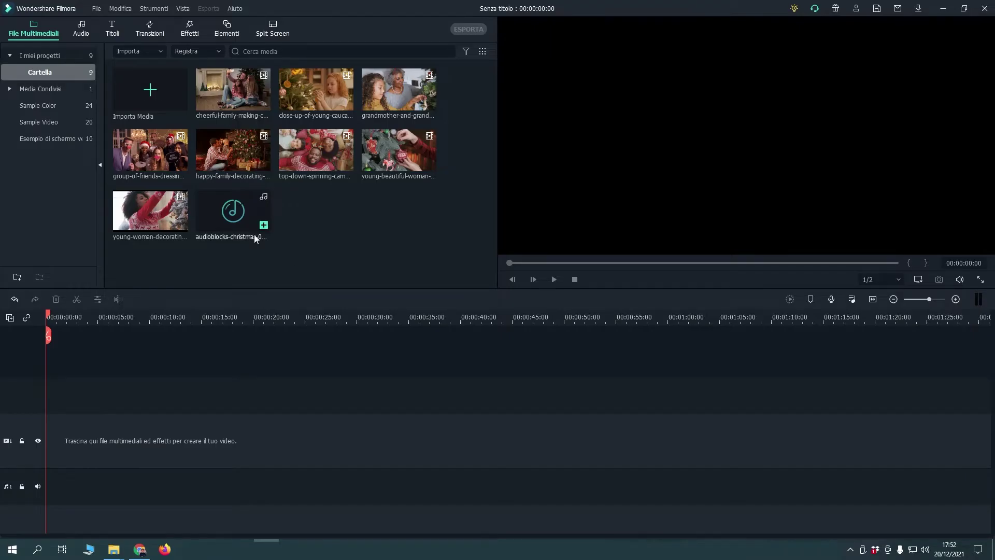
right_click(229, 215)
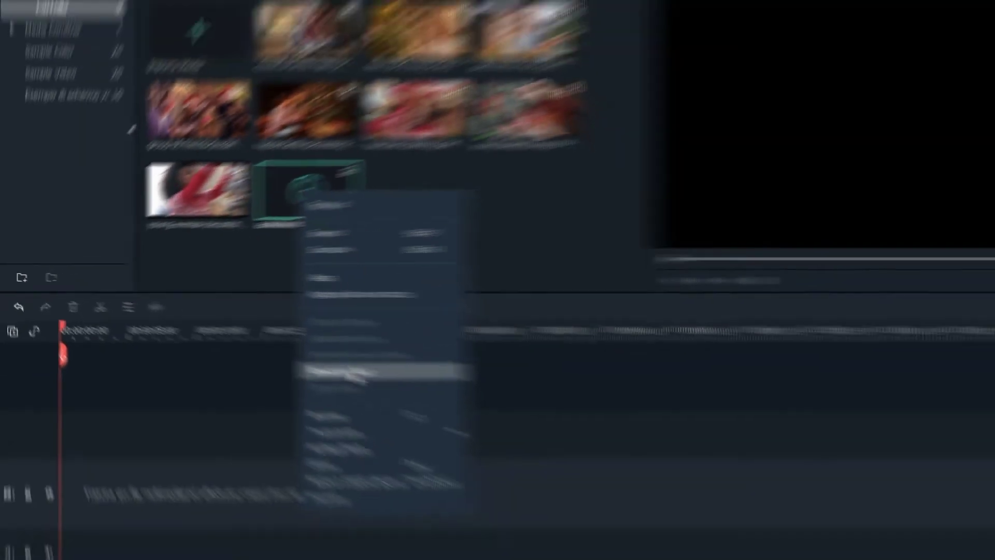
left_click(633, 448)
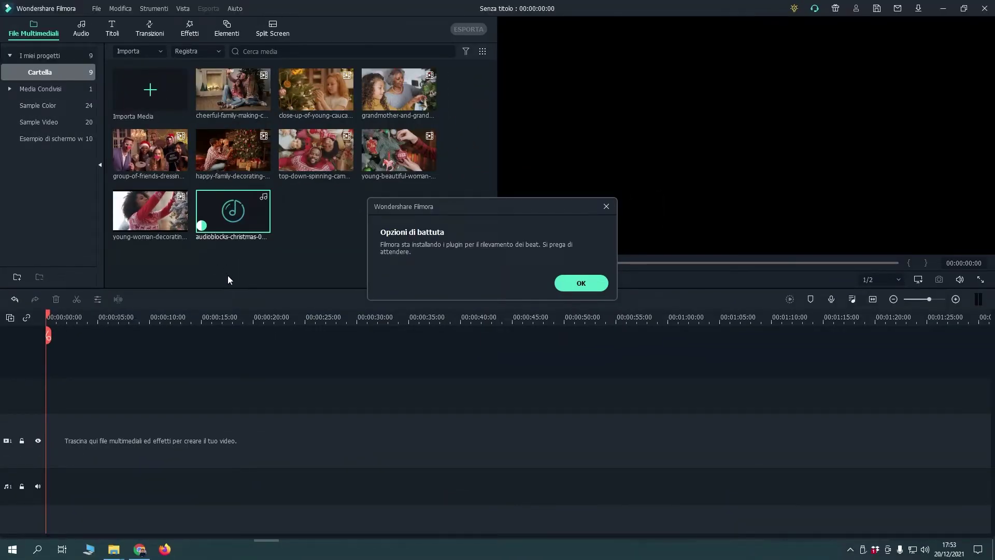
left_click_drag(232, 212, 5, 485)
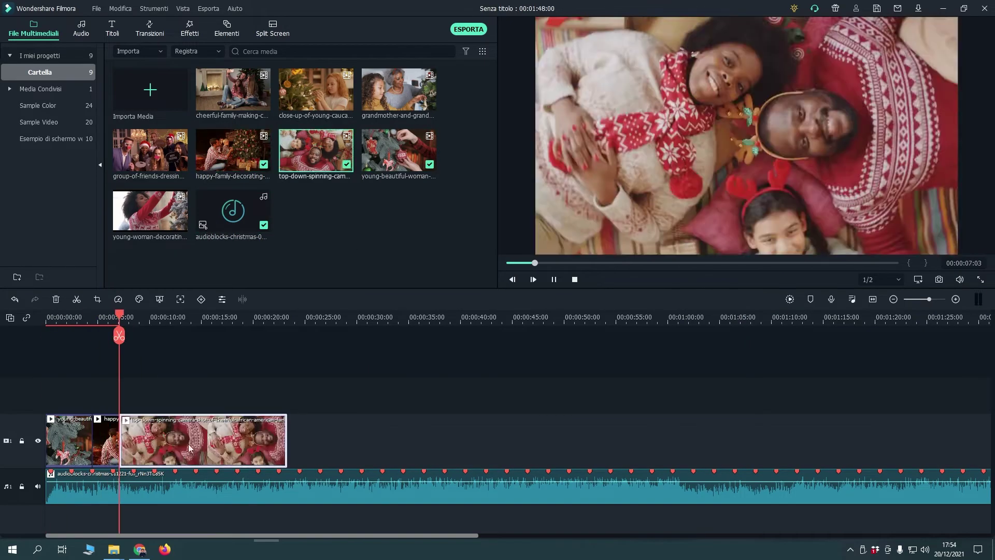
- Save the project as Natale
left_click(96, 8)
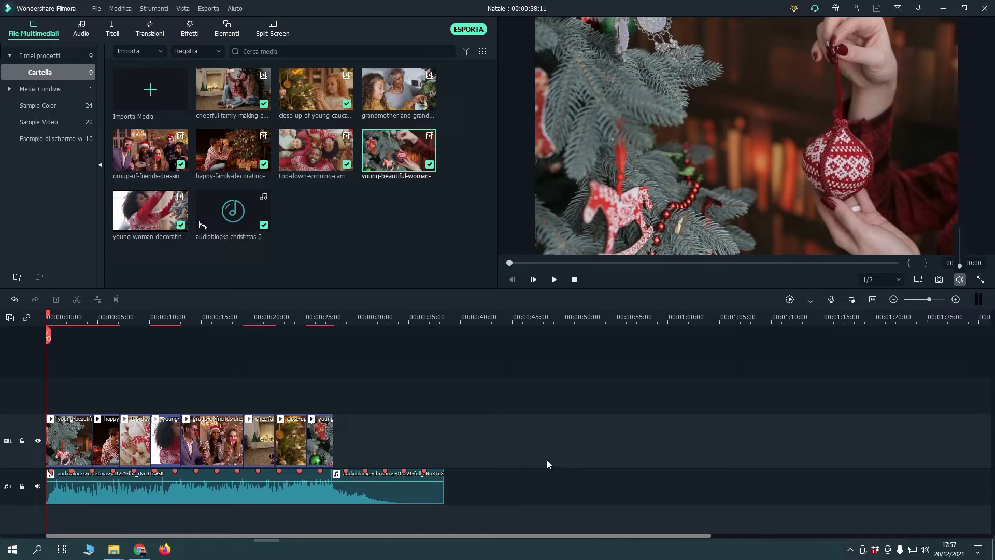
- Place the Merry Christmas element from the Filmstock Winter Holiday pack on video track 2, just after the last clip
left_click(226, 29)
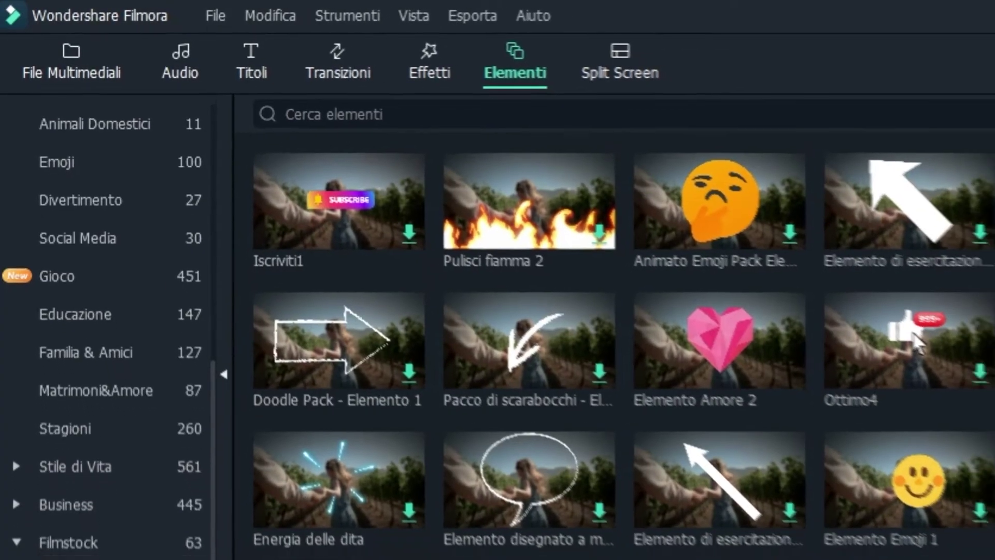
left_click(83, 507)
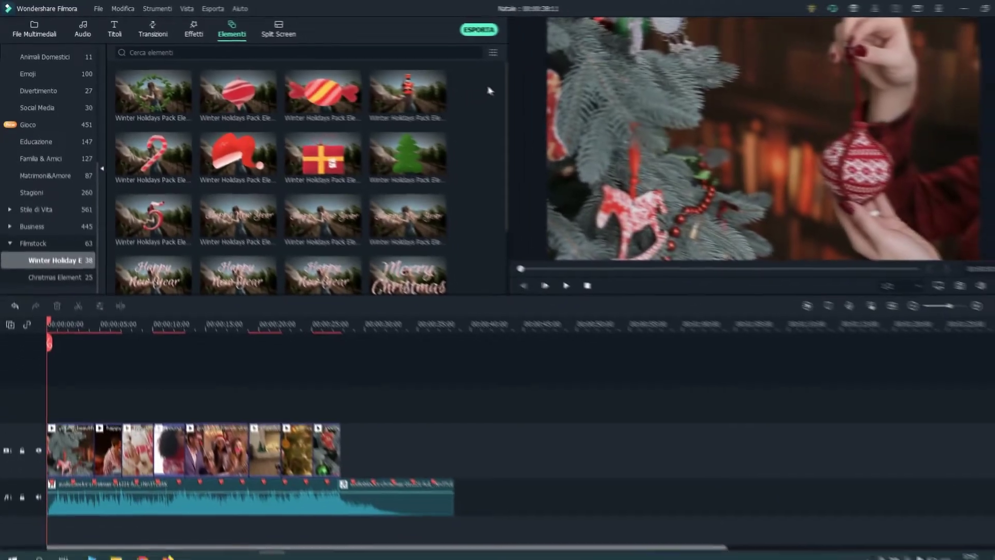
scroll(769, 331, "down", 7)
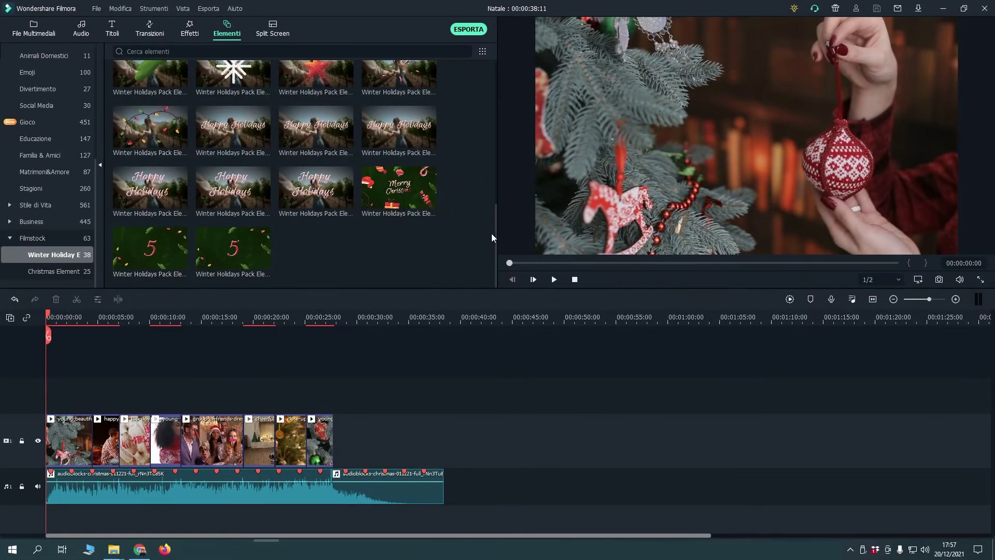
scroll(207, 201, "up", 1)
left_click(207, 201)
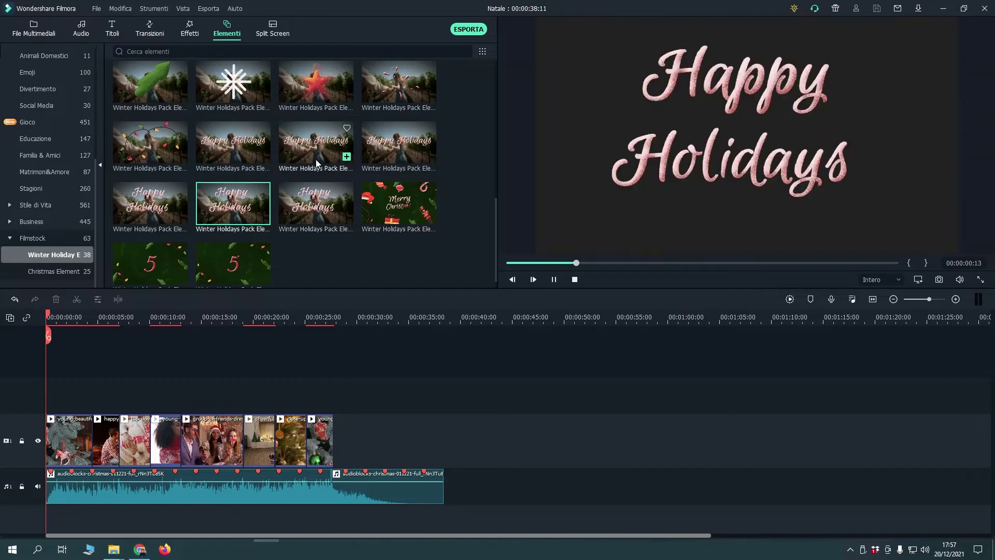
left_click_drag(316, 159, 320, 395)
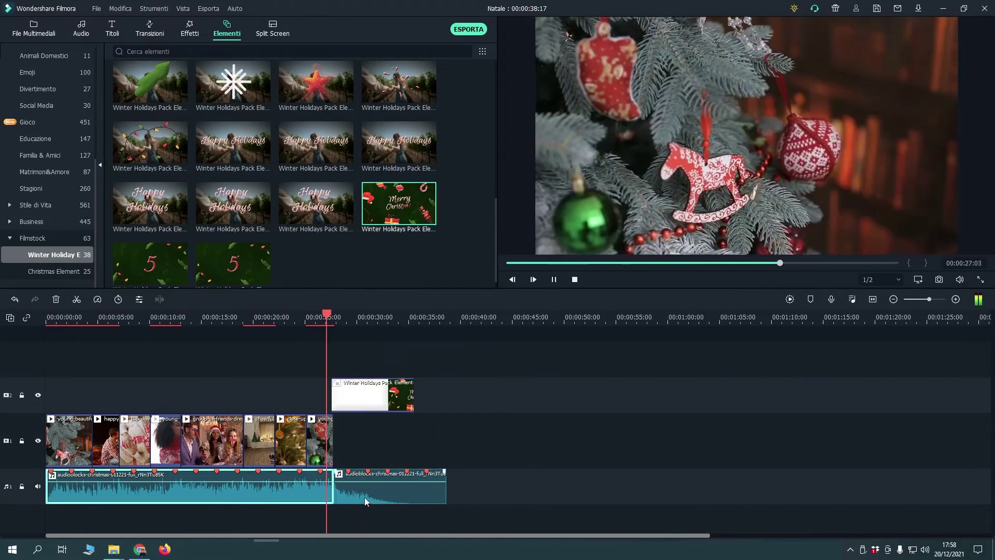
- Move the closing segment of the music about 3 seconds later on the audio track
left_click_drag(365, 496, 401, 497)
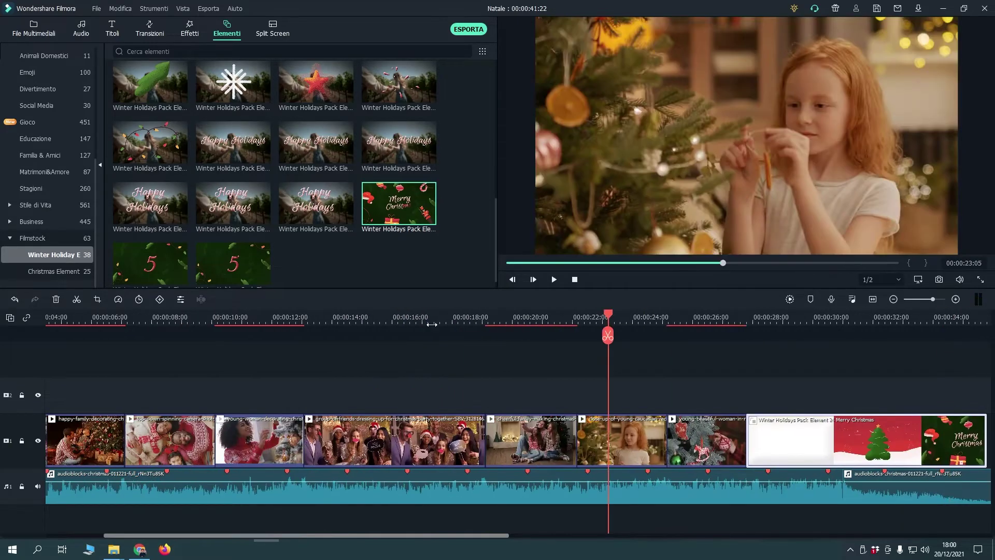
- Place the Winter Holidays string-lights element above the clip of the family by the fireplace and enlarge it to surround them
left_click_drag(150, 127, 649, 392)
double_click(546, 380)
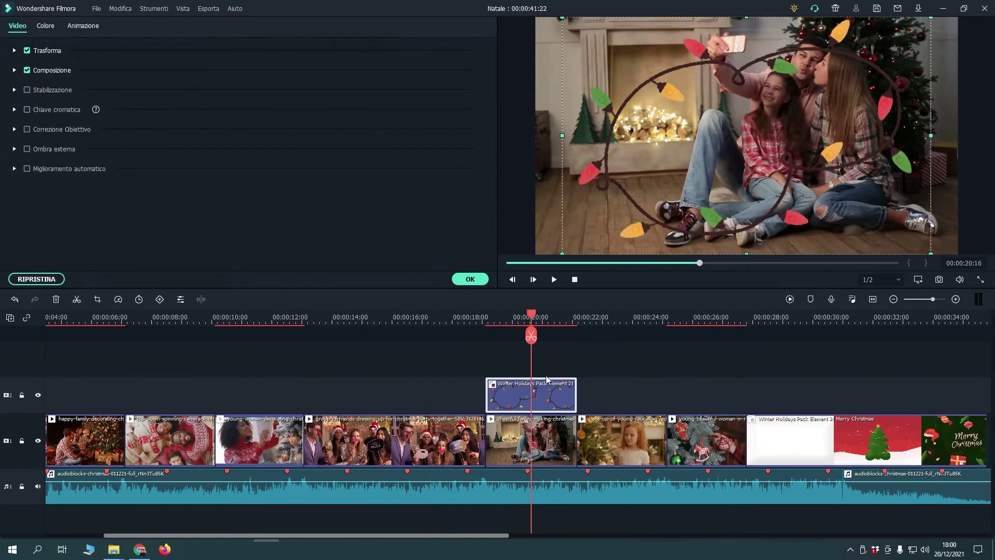
left_click_drag(560, 254, 499, 274)
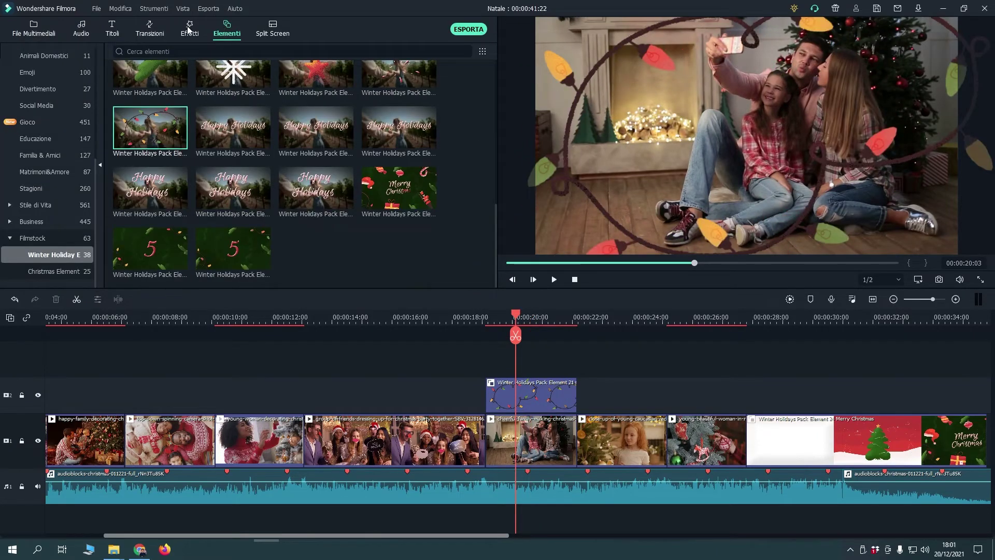
- Preview the Winter Holidays Pack overlay effects and place Overlay 05 on video track 2 above the group-of-friends clip
left_click(188, 29)
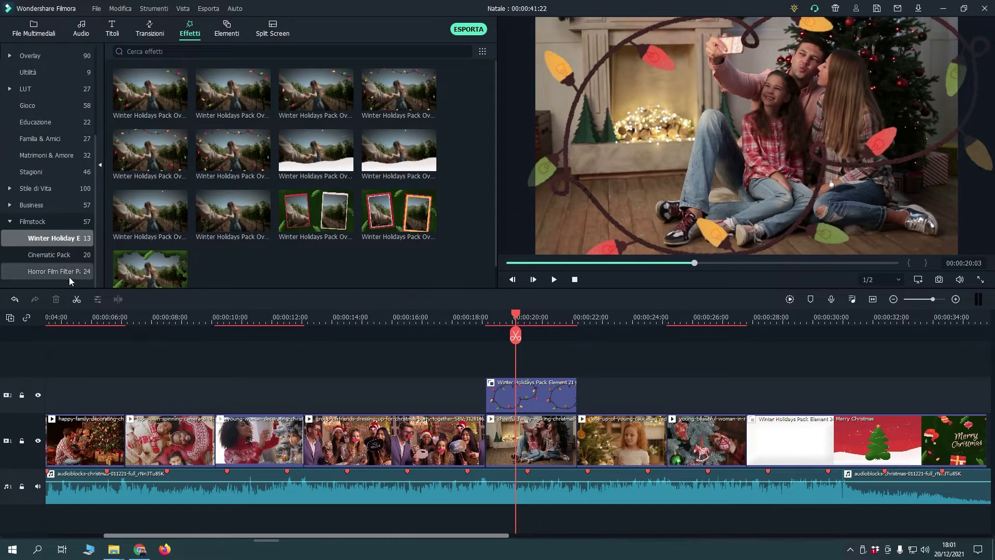
left_click(320, 161)
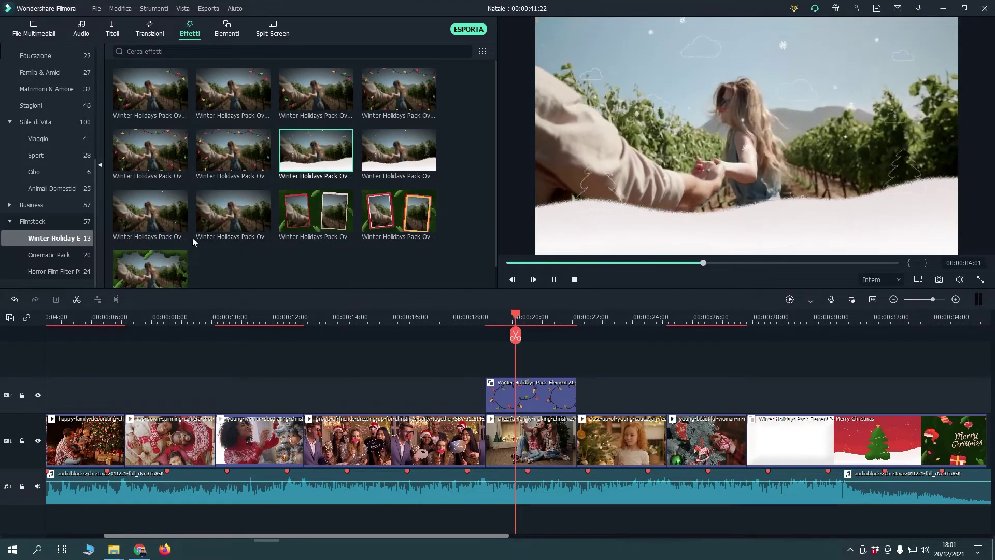
left_click(156, 206)
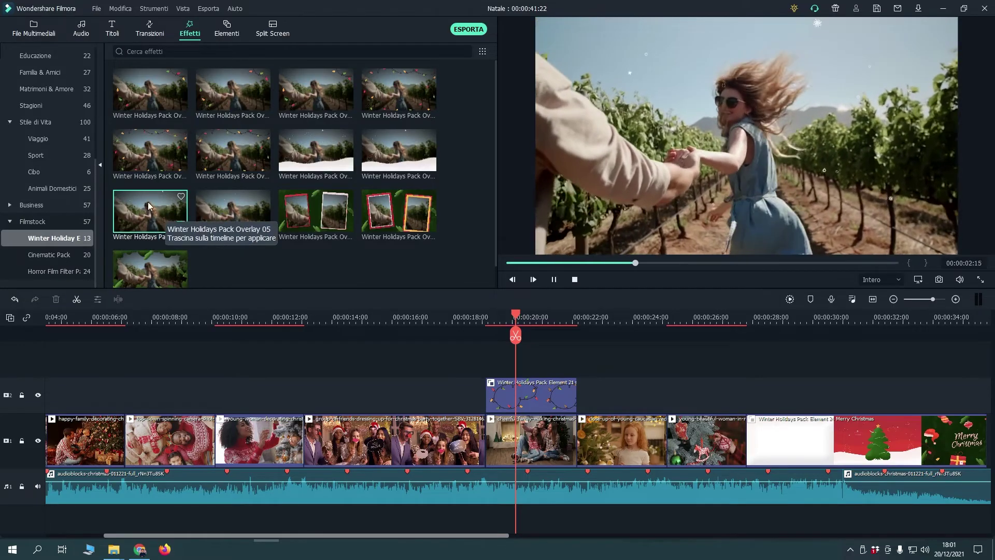
left_click_drag(120, 205, 311, 395)
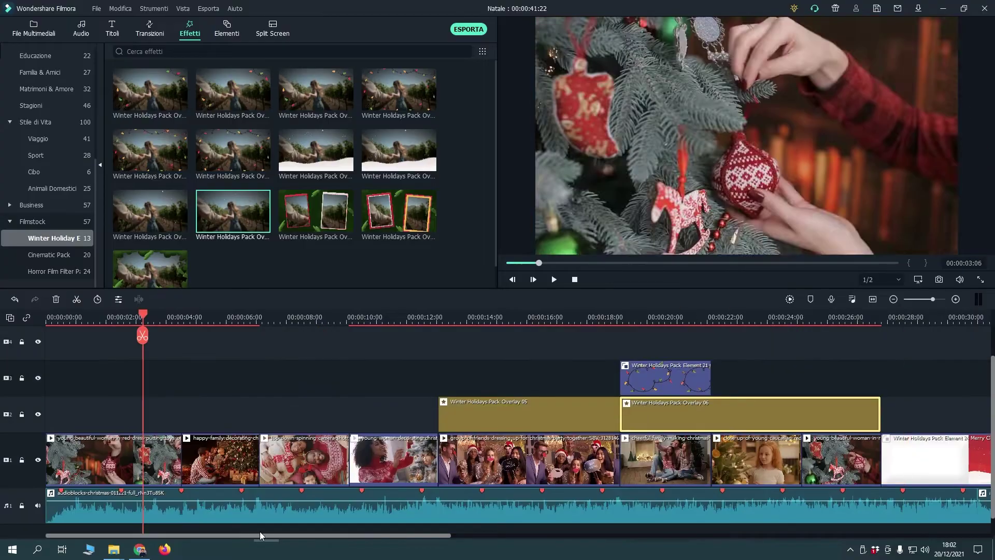
- Apply Winter Holidays Pack Transition 01 between the first and second video clips
left_click(150, 28)
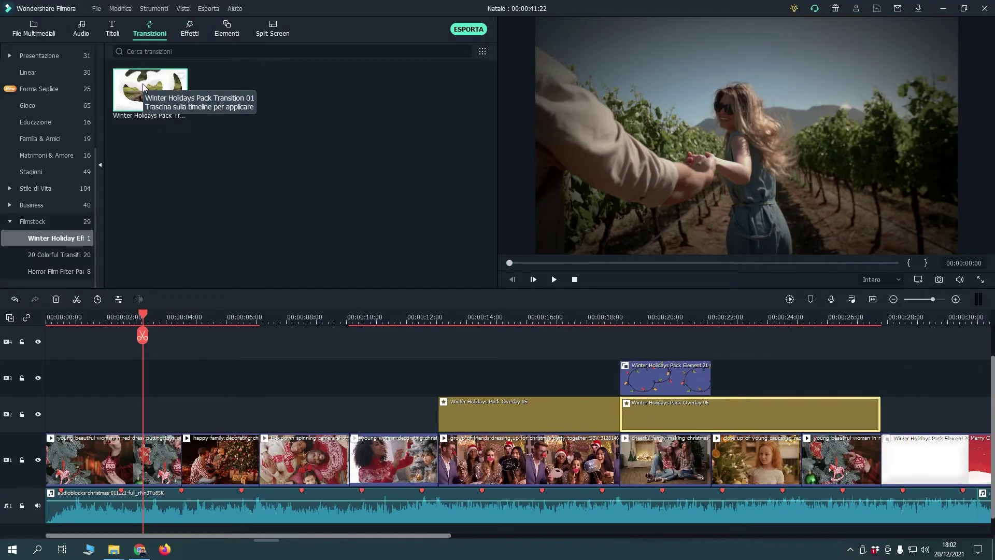
left_click_drag(149, 91, 176, 459)
key("space")
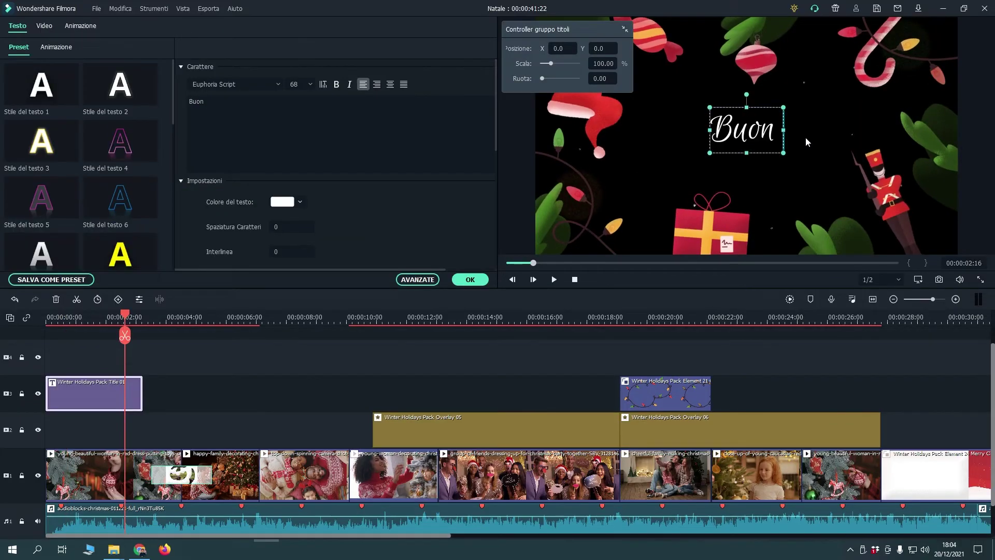
- Complete the opening title's text as "Buon Natale!" and change the title's blending mode
type("Natale!")
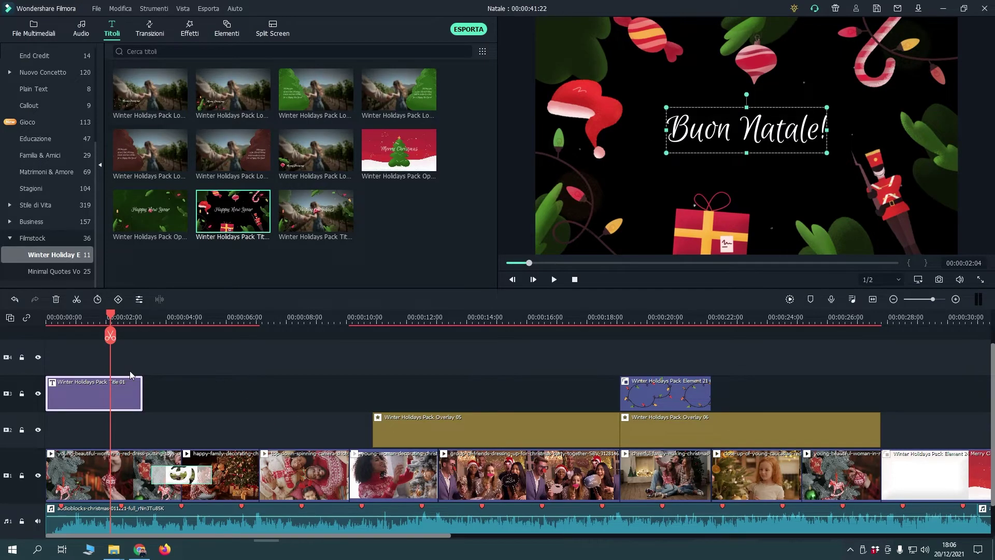
double_click(123, 397)
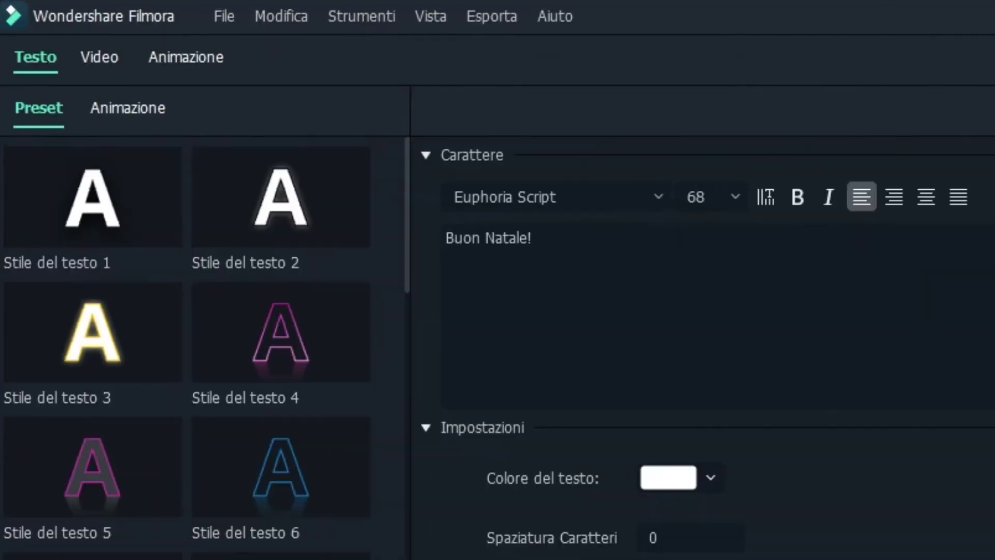
left_click(106, 58)
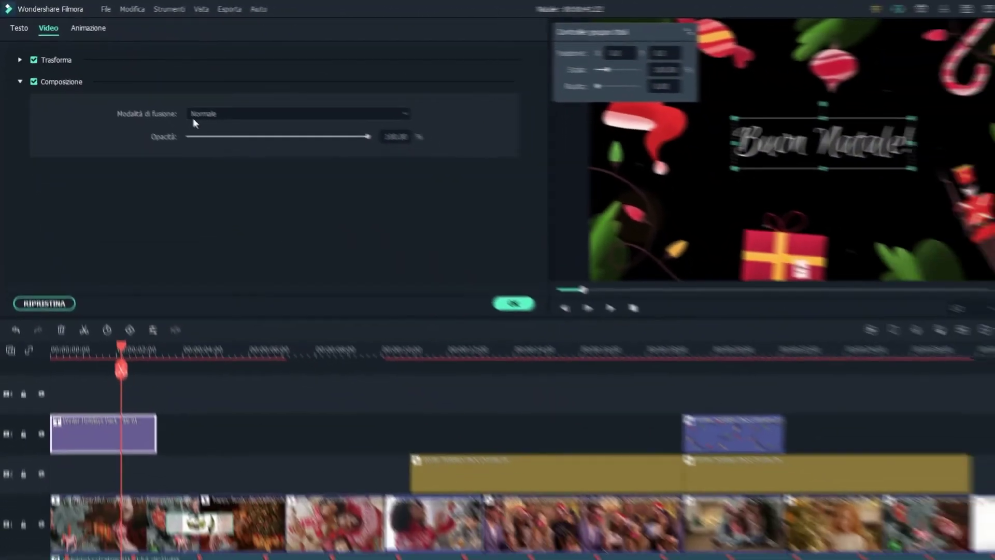
left_click(272, 143)
left_click(206, 217)
- Extend the opening title to the end of the first video clip
left_click_drag(110, 317, 45, 330)
left_click_drag(142, 393, 181, 393)
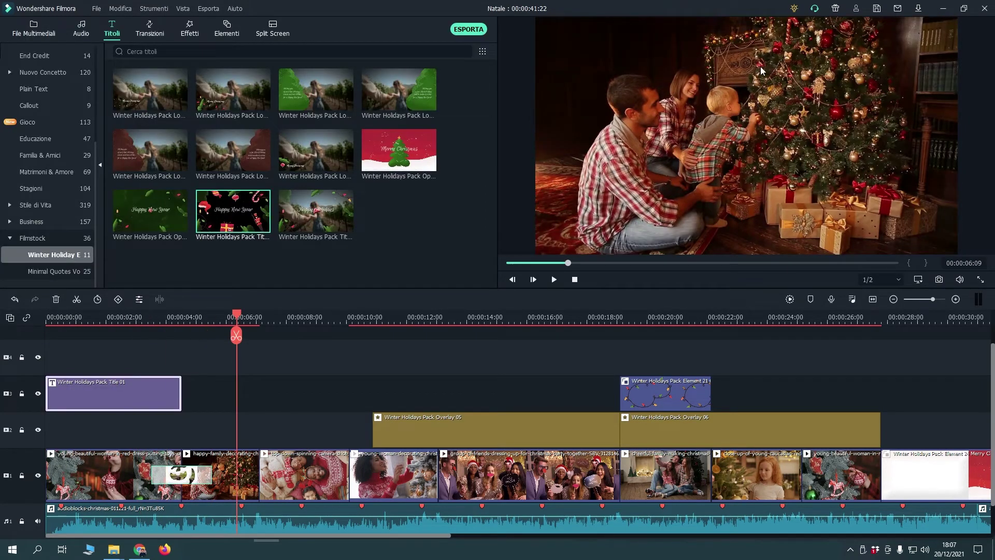
- Browse the Filmstock Christmas Element pack and preview the gift sack, Santa face and Santa hat elements
left_click(227, 29)
left_click(57, 271)
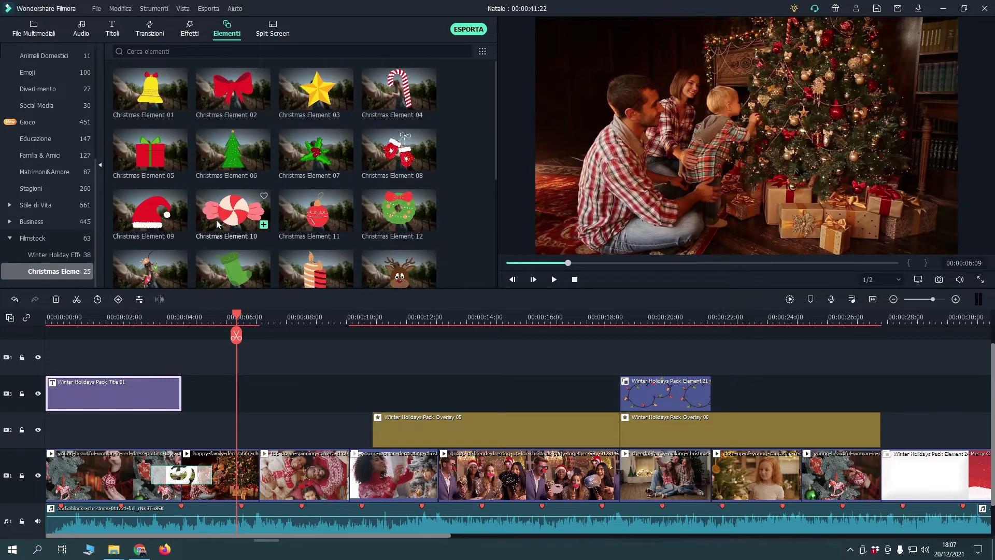
scroll(161, 174, "down", 4)
left_click(165, 249)
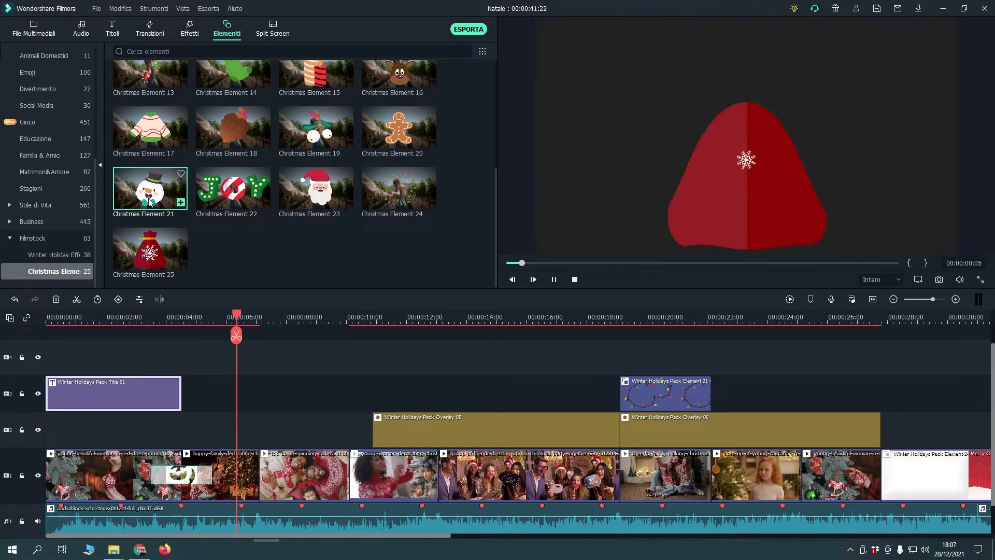
left_click(332, 194)
scroll(288, 238, "up", 4)
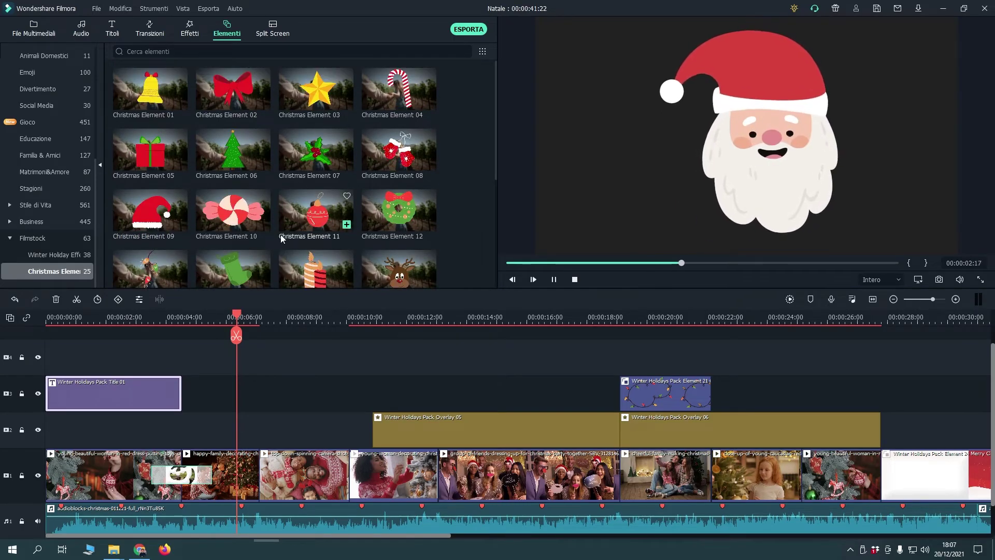
left_click(166, 216)
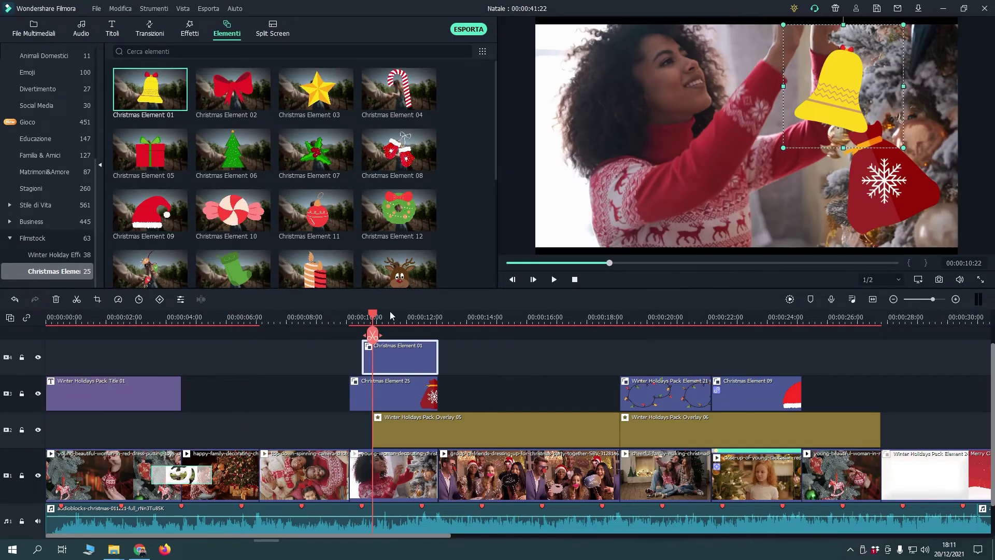
- Enable motion tracking on the clip of the woman decorating the tree, from the point where Christmas Element 01 begins
left_click_drag(378, 317, 374, 357)
key("space")
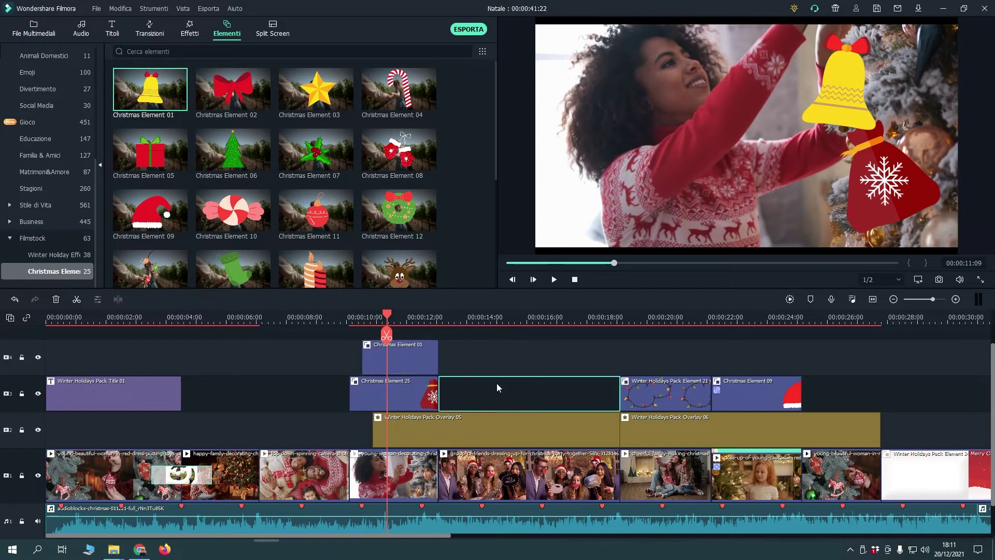
left_click_drag(387, 318, 363, 324)
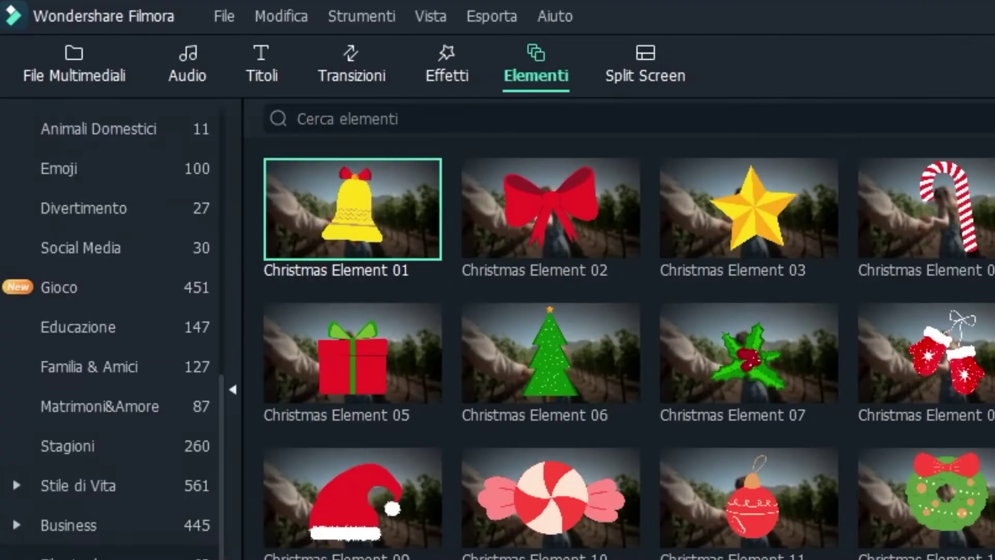
double_click(386, 485)
left_click(57, 210)
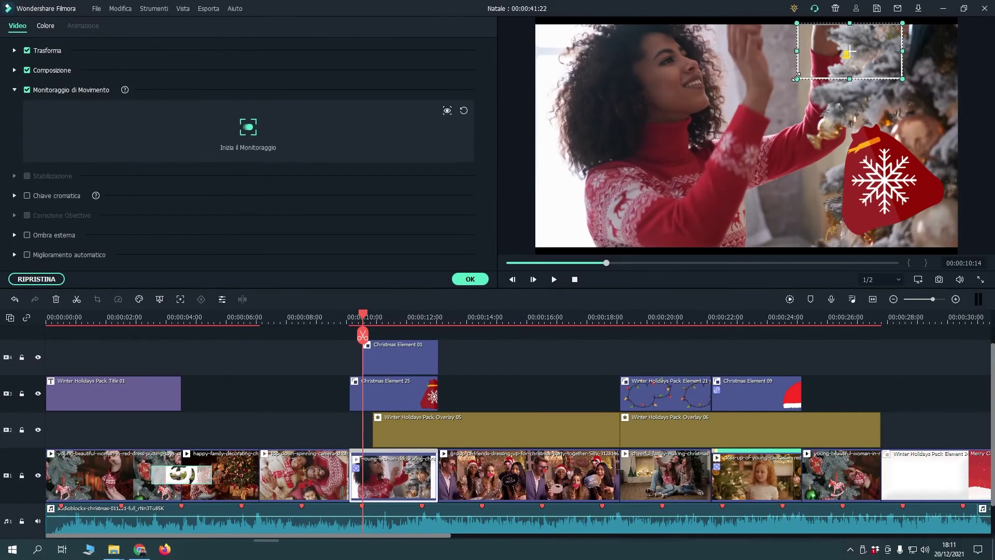
- Restore the smaller tracking area at the woman's raised hand, run the tracking, link Christmas Element 01 to it and preview the result
key("ctrl+z")
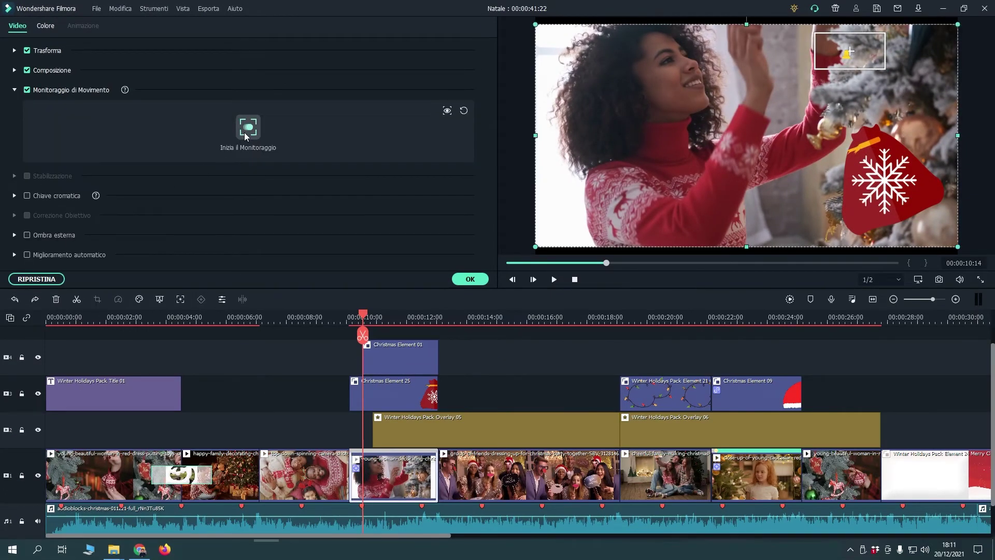
left_click(247, 129)
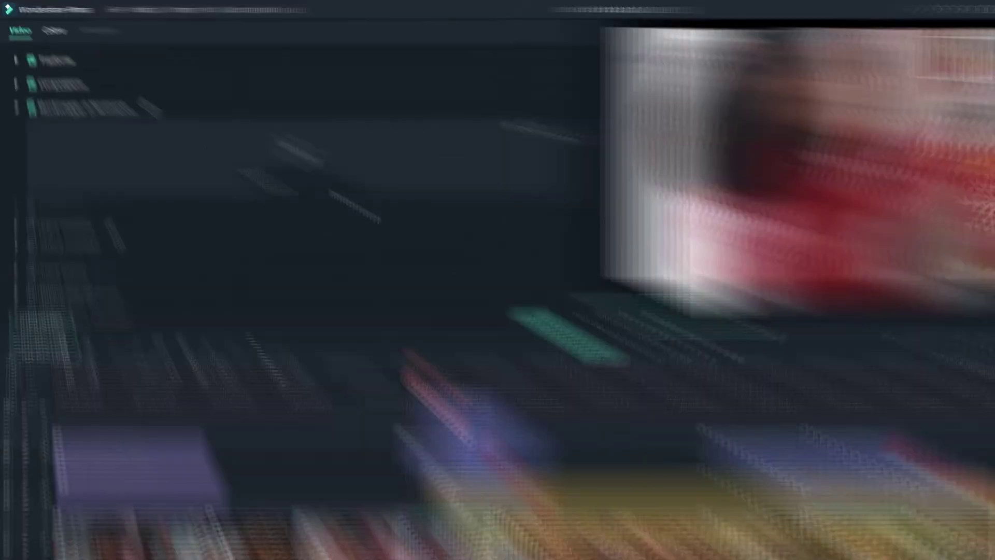
left_click(259, 150)
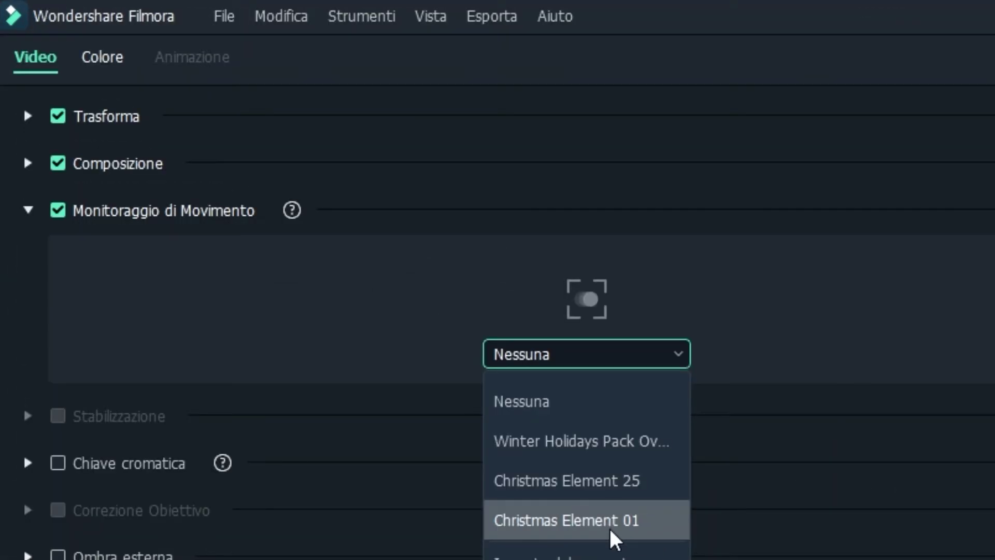
left_click(549, 534)
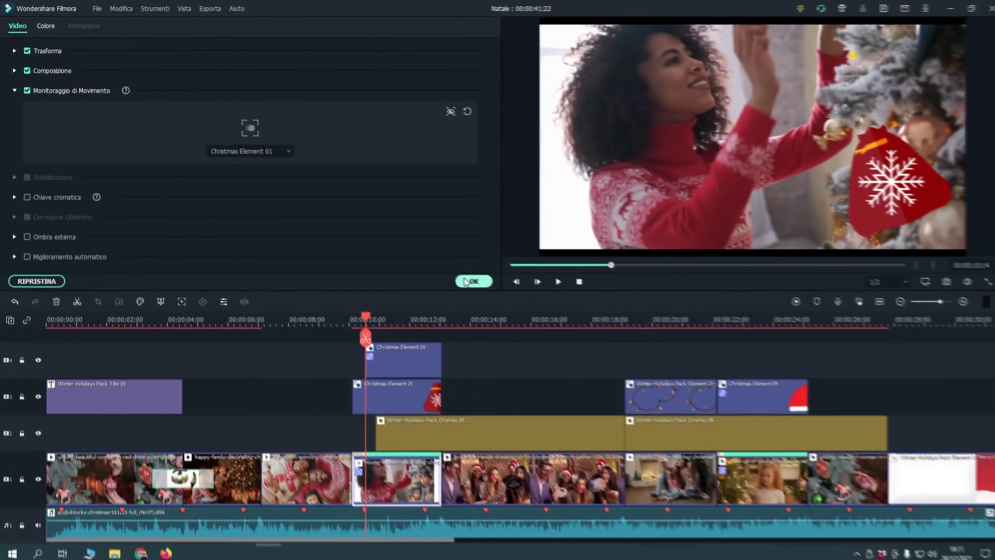
left_click(723, 428)
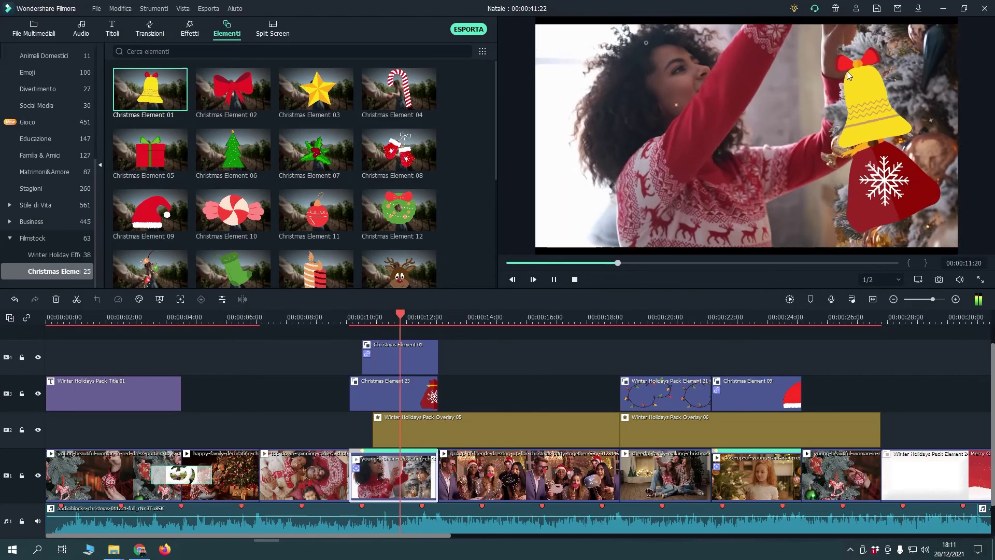
key("space")
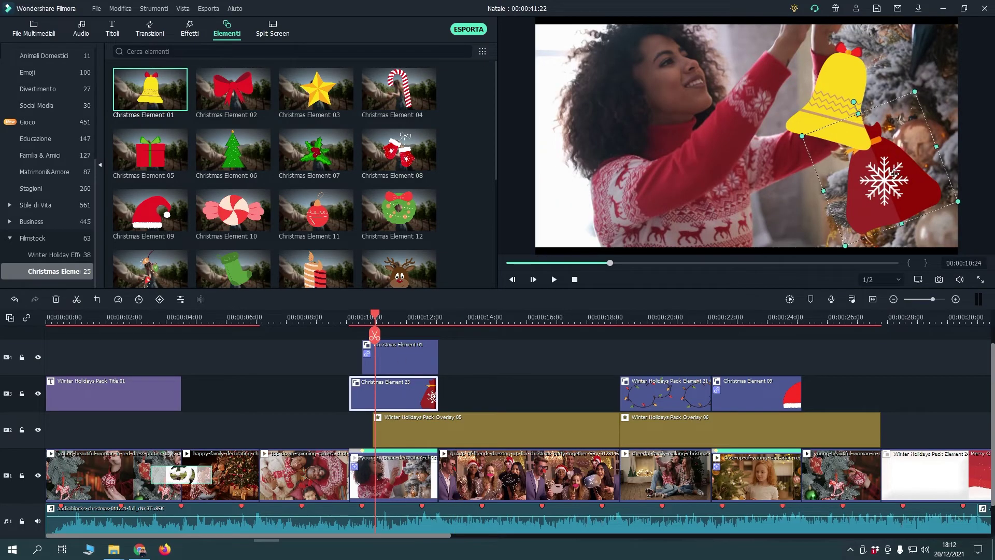
- Move the gift sack element to the lower-left part of the frame and rotate it nearly upright
left_click_drag(895, 174, 625, 171)
left_click_drag(573, 102, 605, 97)
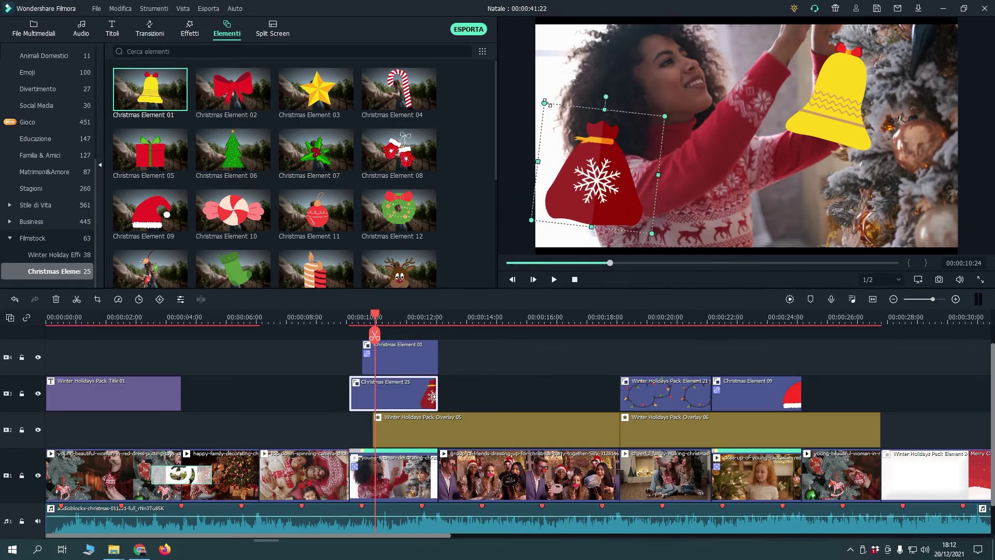
- Add Christmas Element 13 on video track 4 and Christmas Element 21 on track 3 above the group-of-friends clip
left_click(440, 317)
left_click_drag(150, 269, 466, 357)
scroll(275, 176, "down", 3)
left_click_drag(151, 211, 466, 392)
- Add Christmas Element 22 on video track 2 and trim it to span the clip of the family lying down
left_click_drag(233, 211, 173, 353)
left_click_drag(349, 363, 253, 364)
left_click_drag(224, 431, 348, 440)
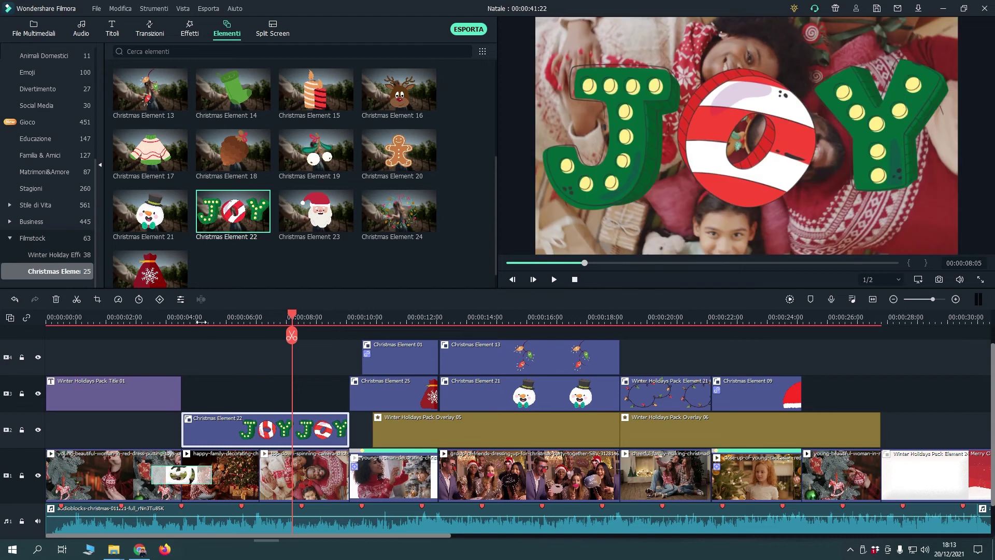
left_click_drag(183, 430, 260, 430)
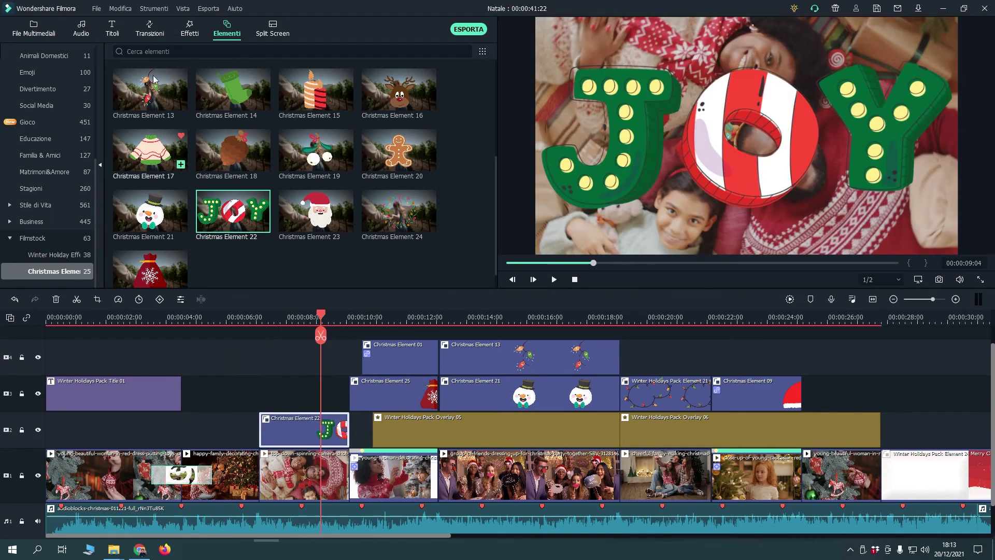
- Shorten the end of Christmas Element 22 by about half a second and apply the Dissolvi transition to its end
left_click(147, 30)
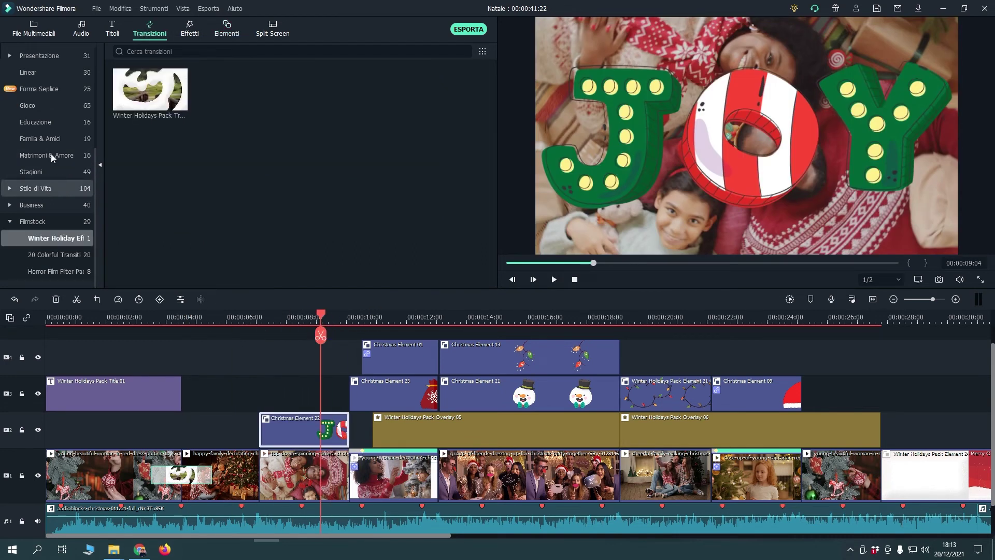
scroll(51, 153, "up", 5)
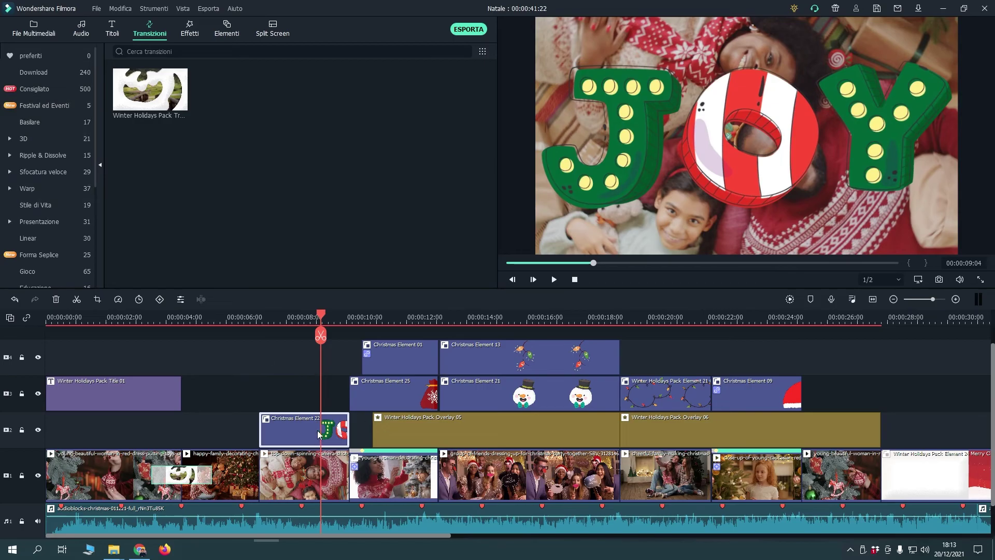
left_click_drag(347, 432, 332, 431)
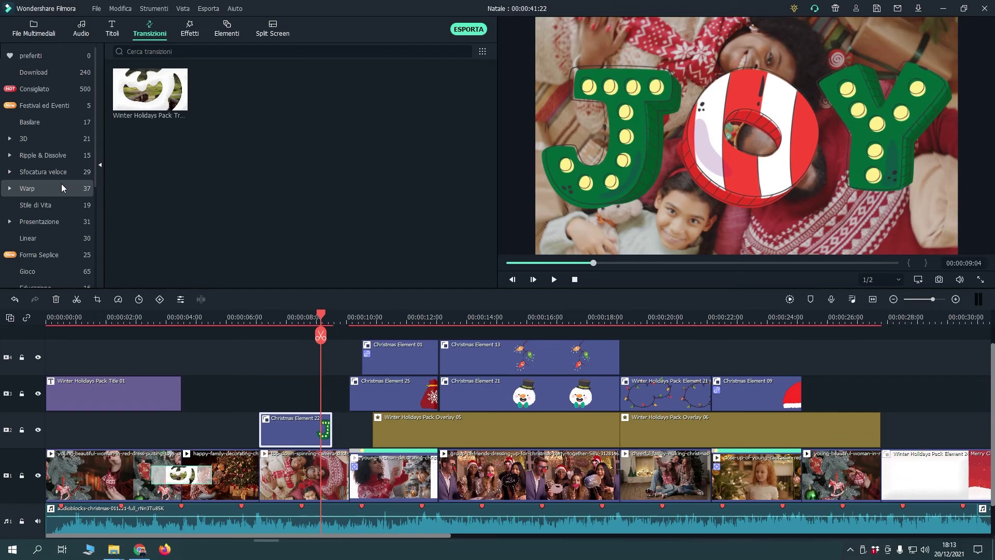
left_click(64, 92)
left_click_drag(322, 435, 321, 431)
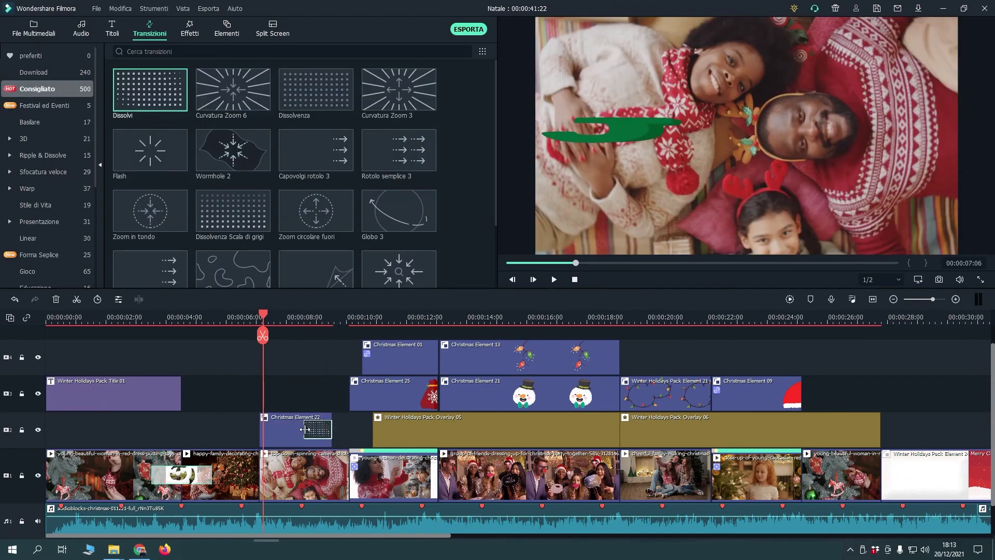